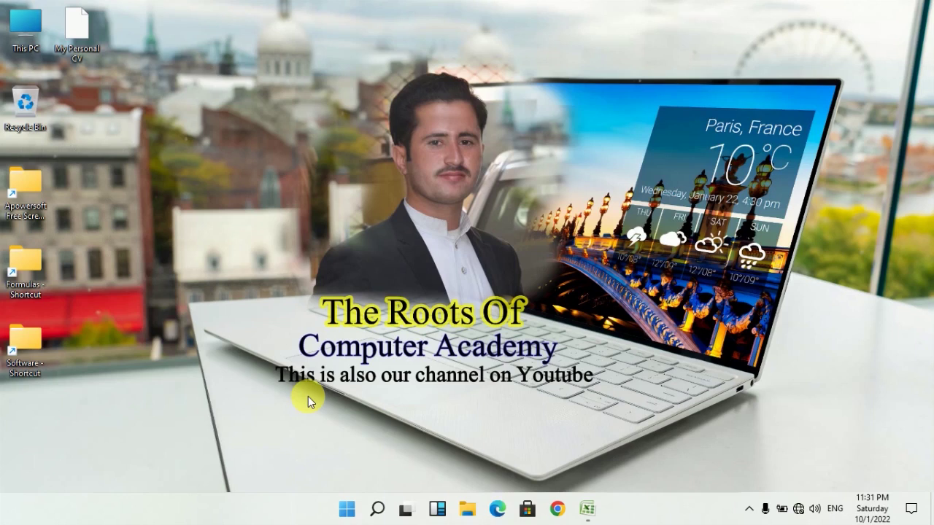
Restore the Index formula workbook window from the Excel icon on the taskbar.
click(591, 506)
Switch to the Index Formula sheet and look over its top search table.
click(376, 272)
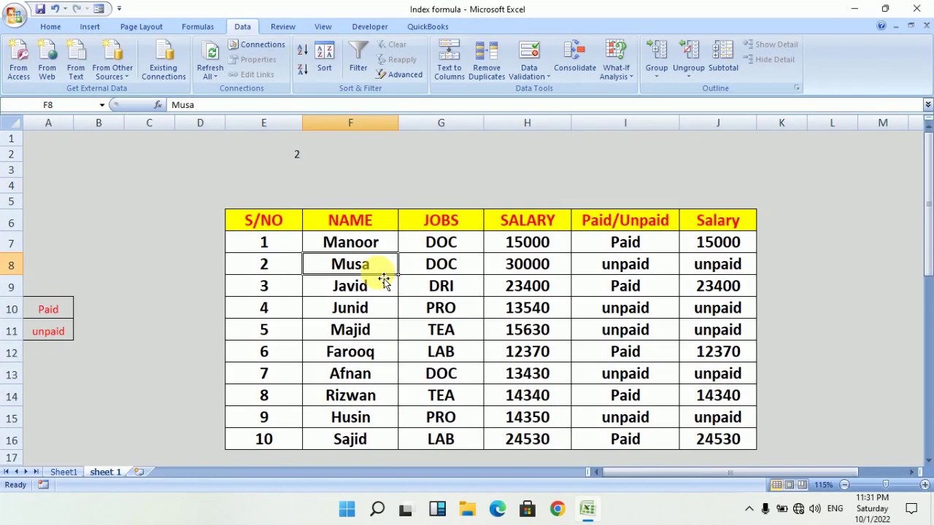
click(66, 472)
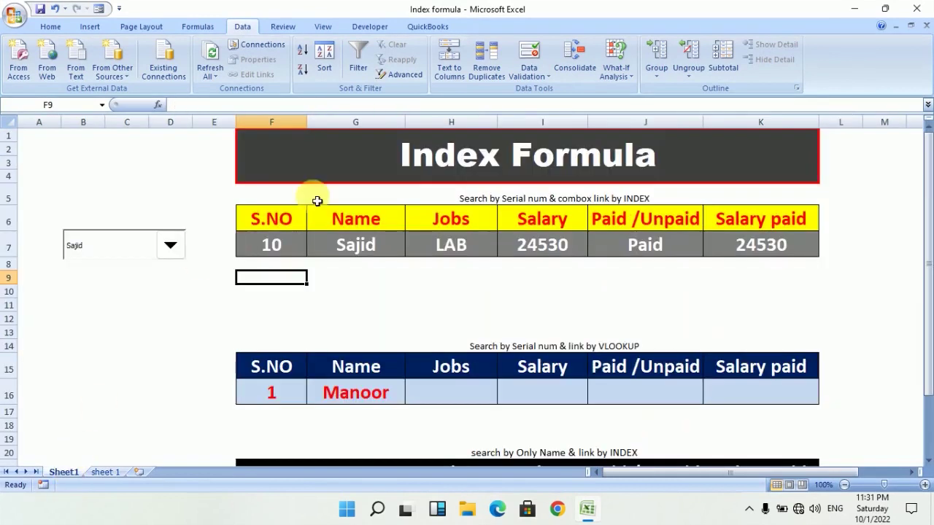
click(416, 182)
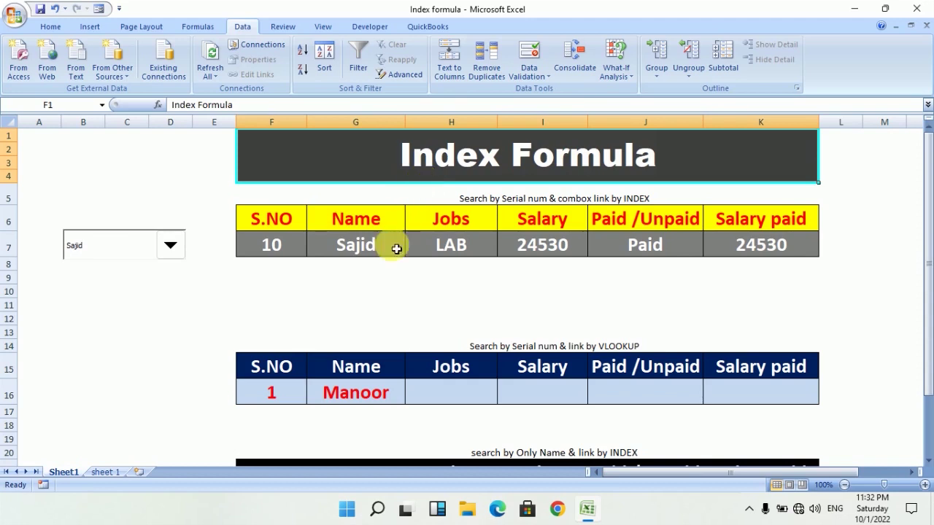
click(374, 277)
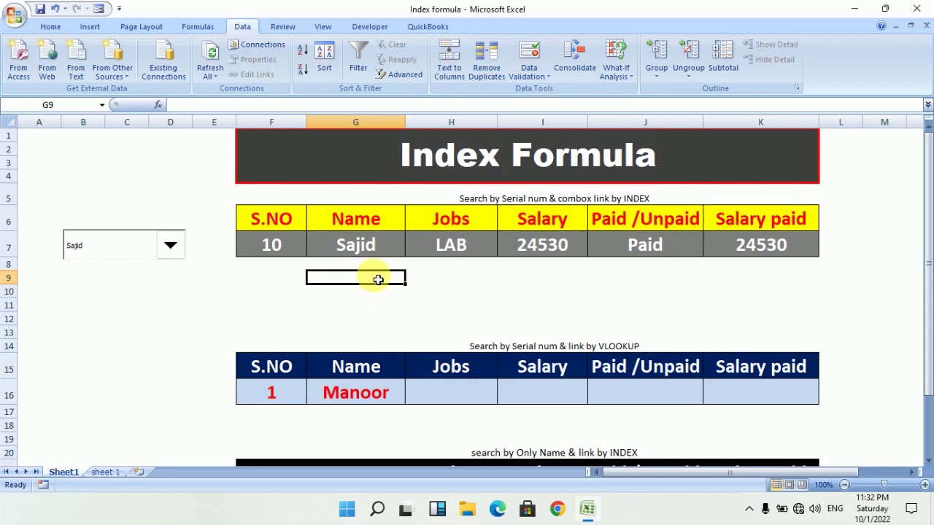
click(106, 471)
click(69, 471)
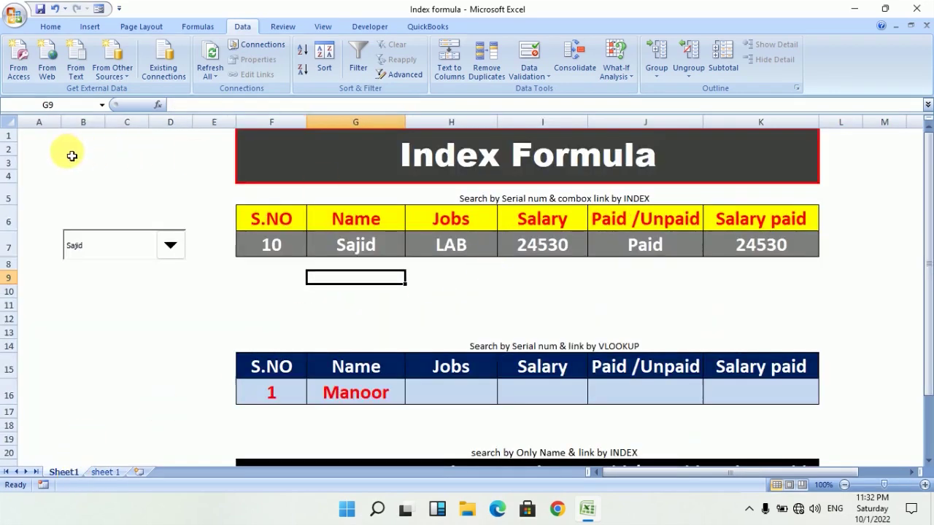
drag(71, 155, 708, 240)
click(511, 308)
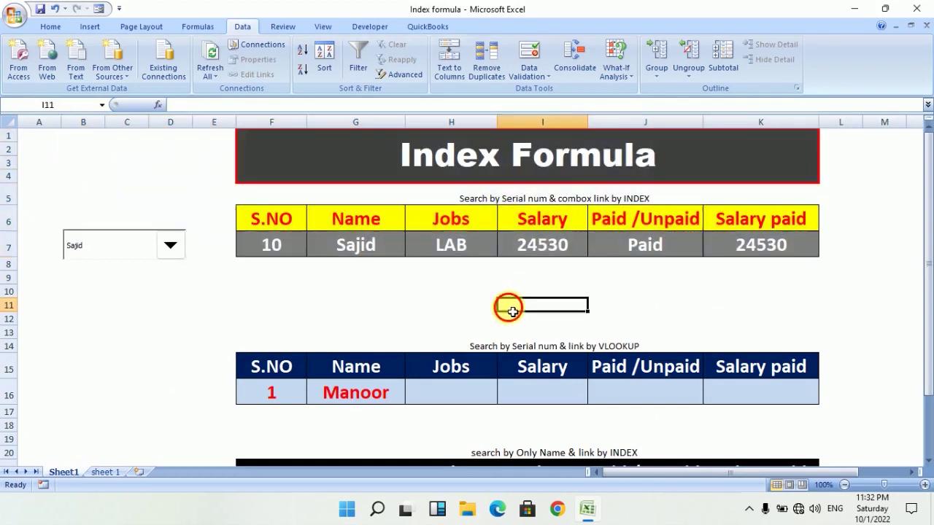
Enter serial number 2 in F7 to look up Musa.
click(273, 245)
text(2)
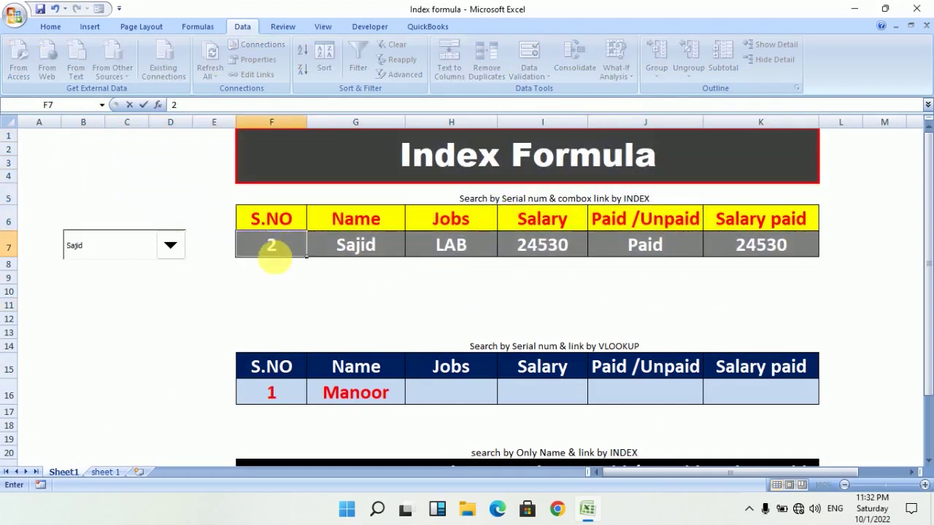
key(Return)
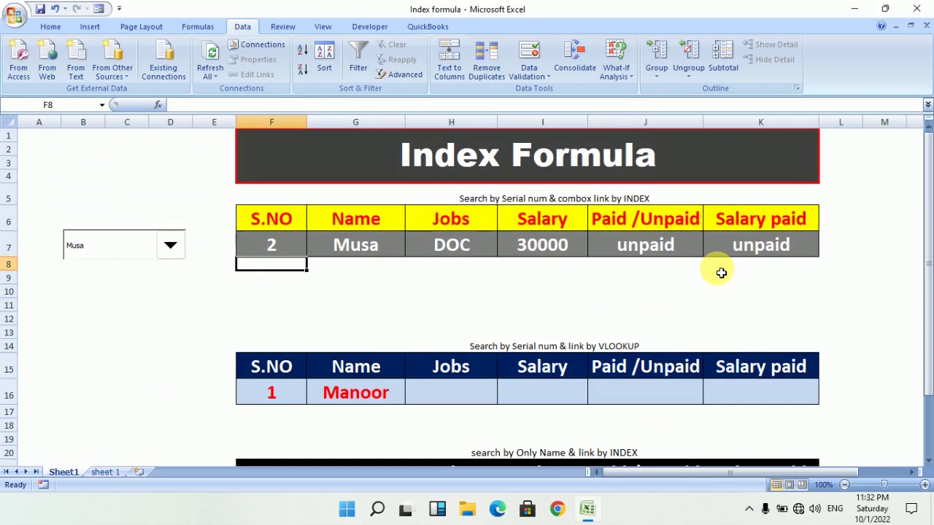
Pick Javid, then Junid, then Sajid from the employee name combo box.
click(170, 246)
click(109, 278)
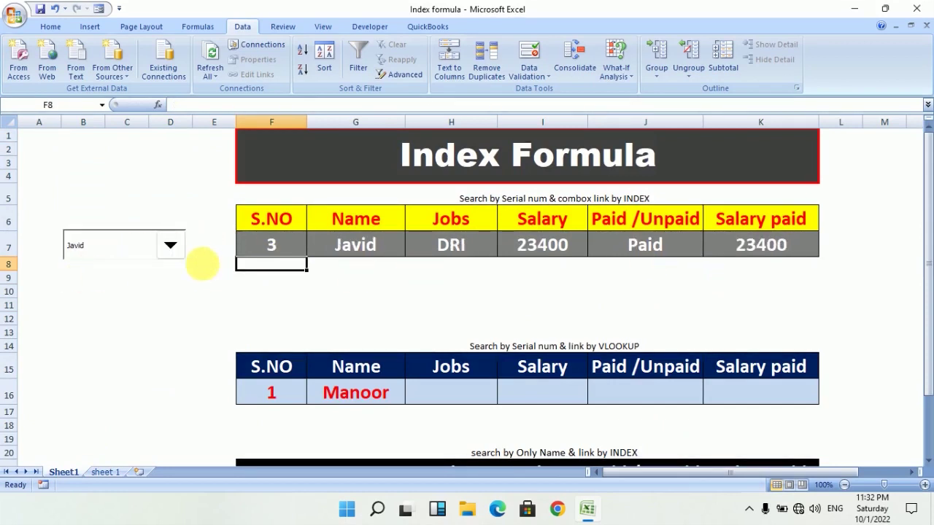
click(175, 250)
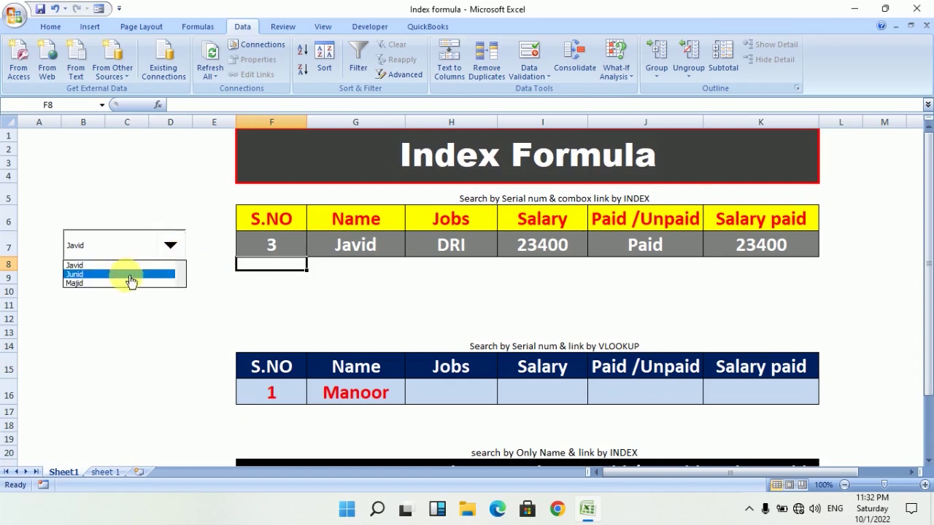
click(130, 281)
click(169, 245)
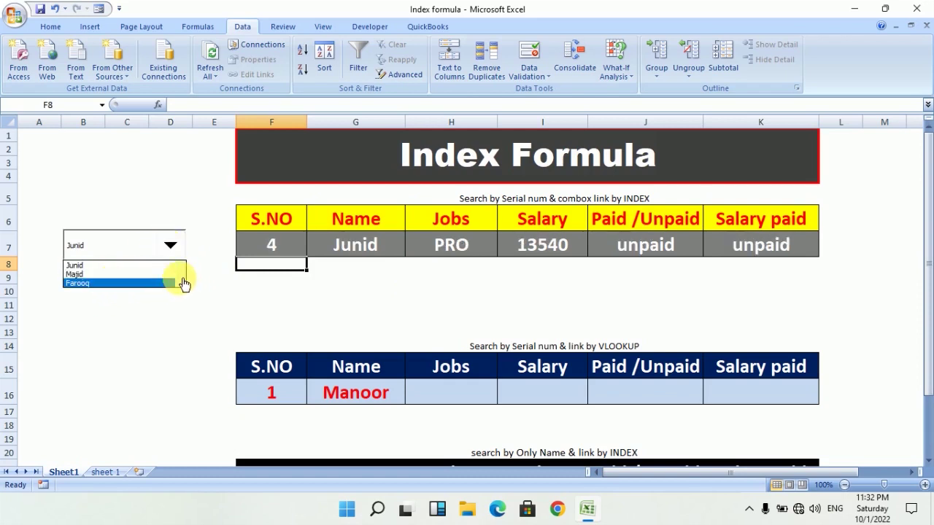
scroll(183, 283, down, 3)
click(146, 283)
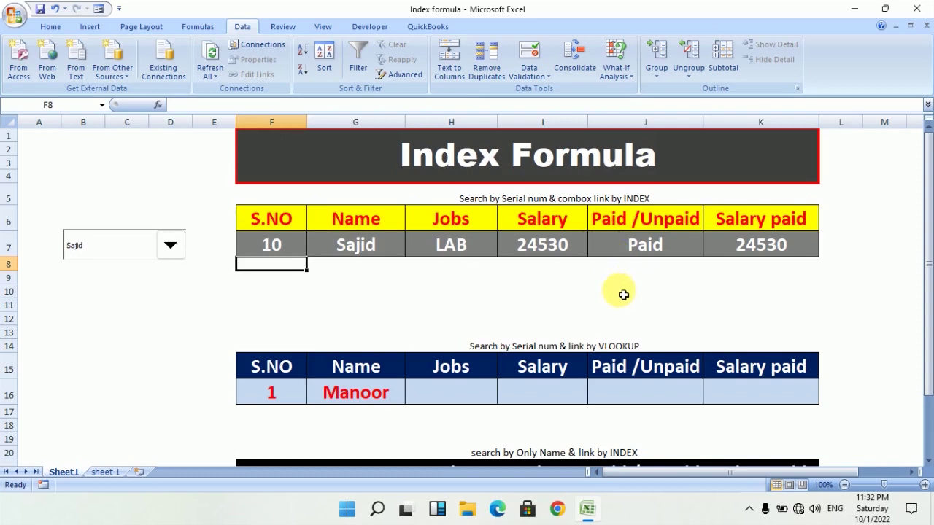
scroll(617, 291, down, 2)
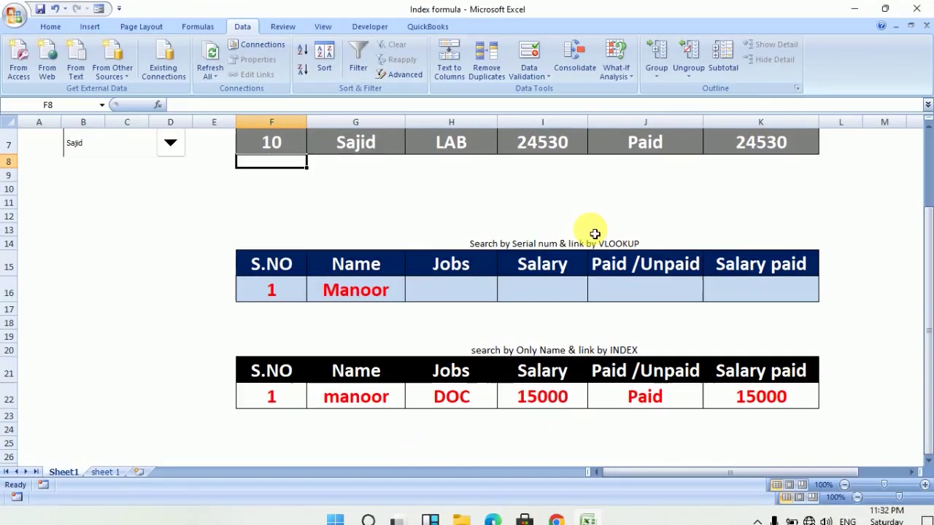
Delete the Name formula in G16 and the serial number 1 in F16.
click(450, 295)
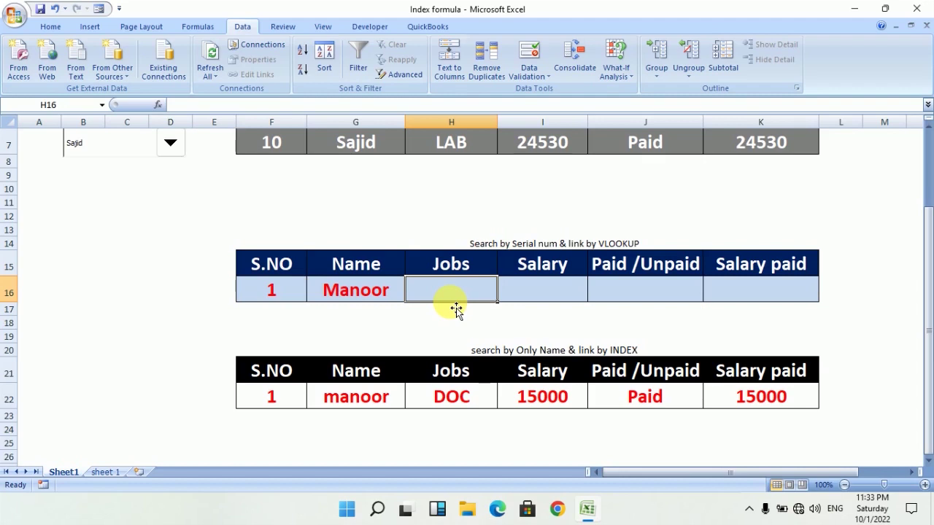
click(374, 285)
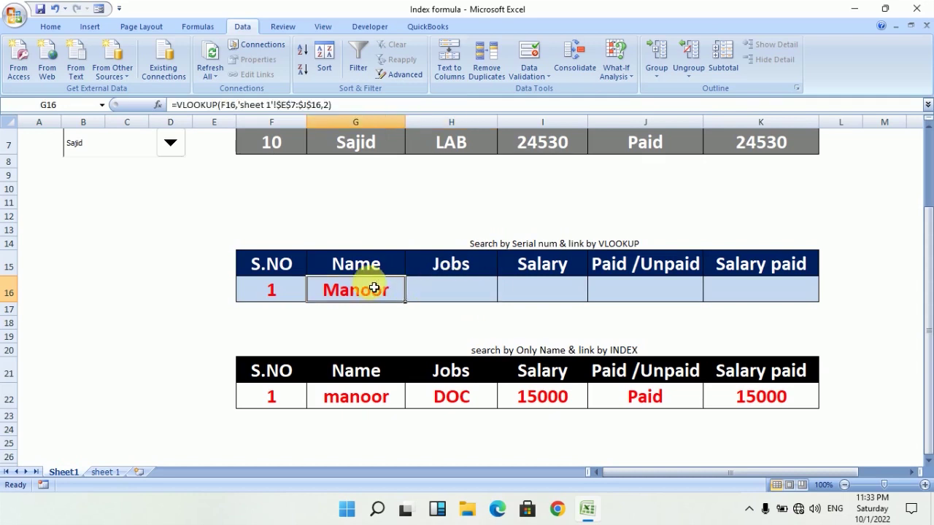
key(Delete)
click(274, 289)
key(Delete)
click(369, 289)
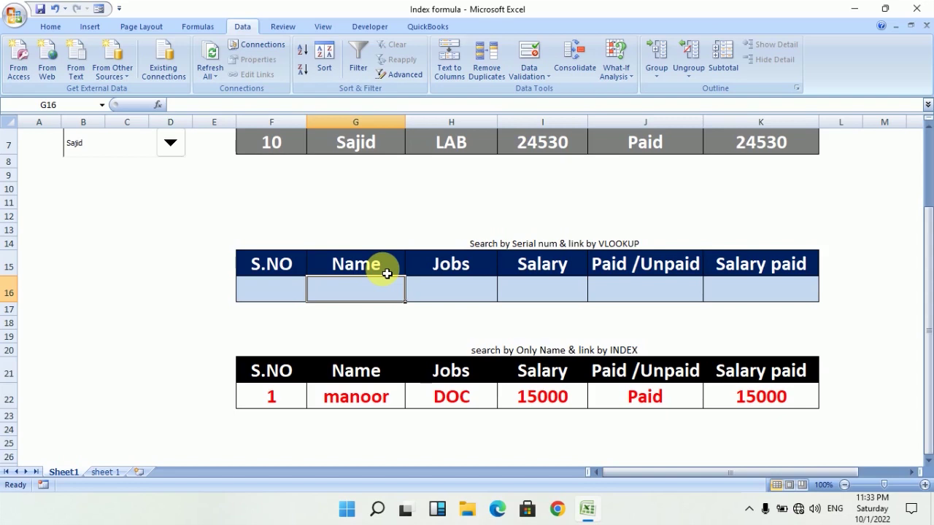
Build a VLOOKUP in G16 using F16 as the lookup value and sheet 1's employee table.
text(=)
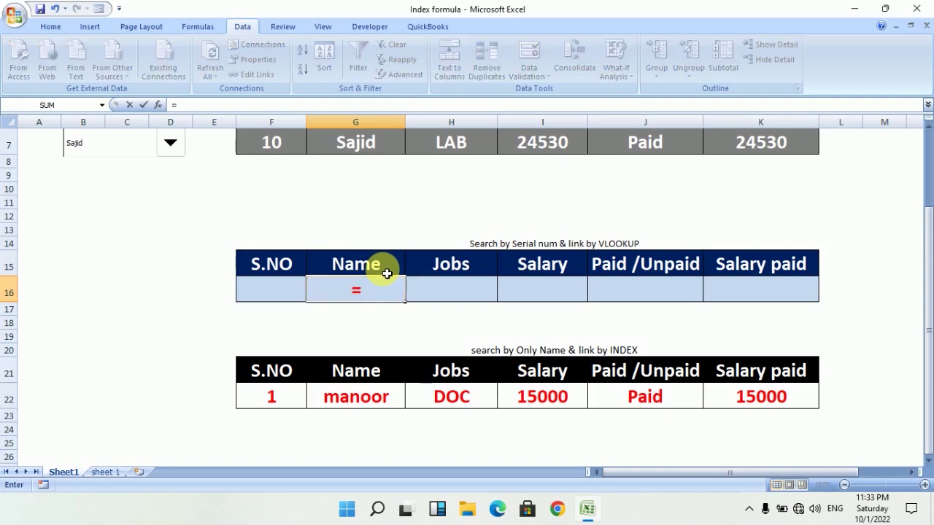
text(vl)
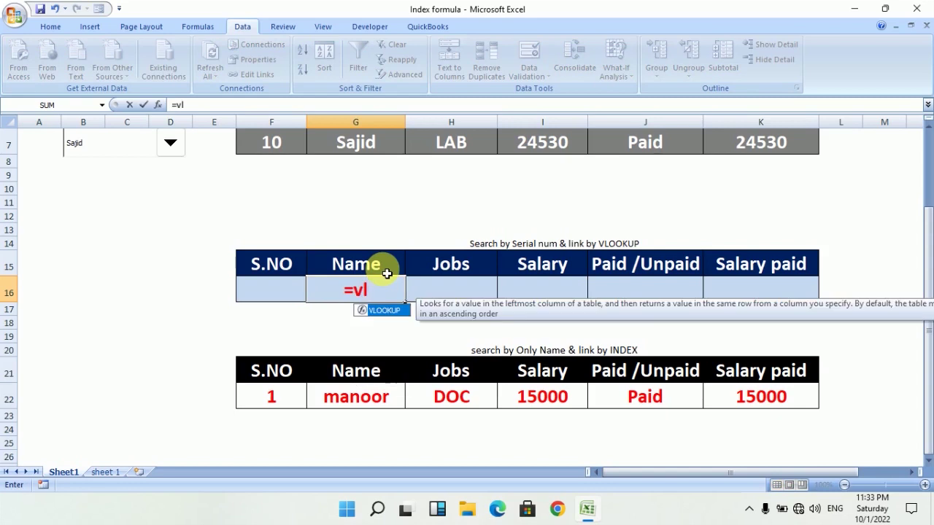
key(Tab)
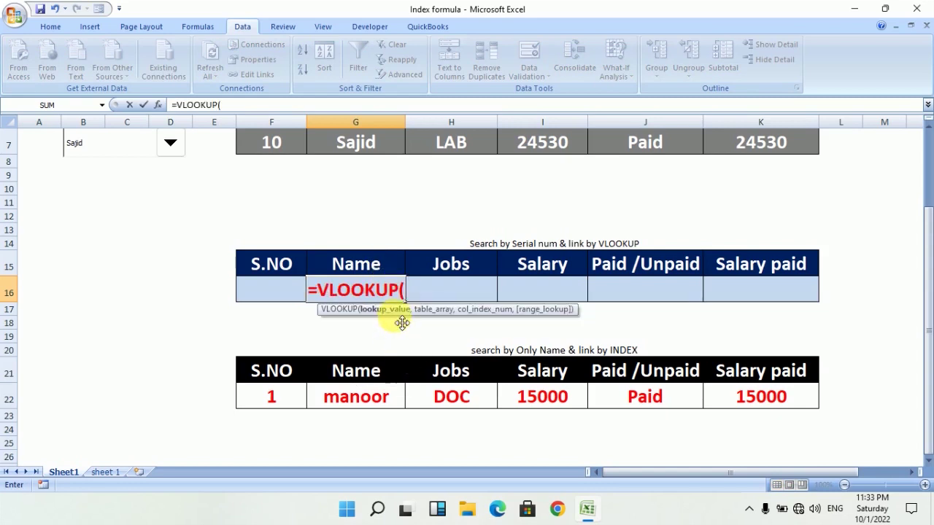
click(249, 291)
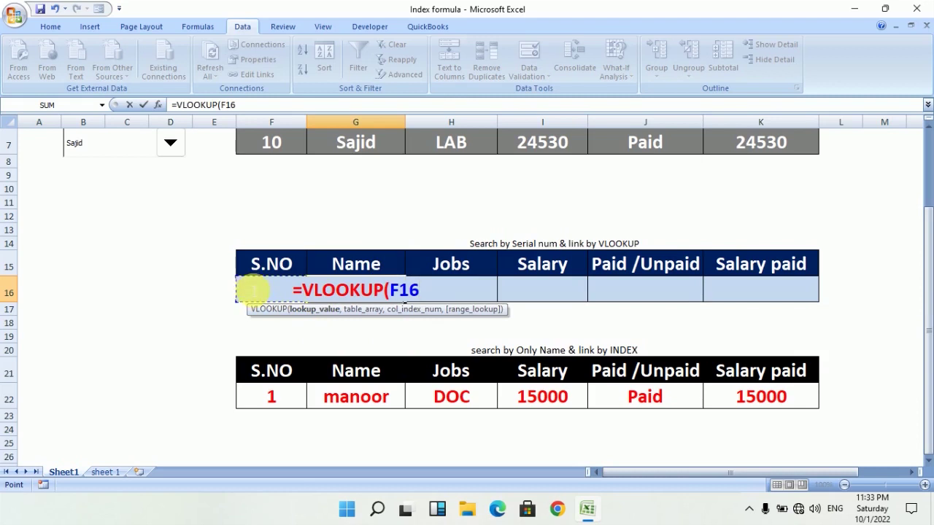
text(,)
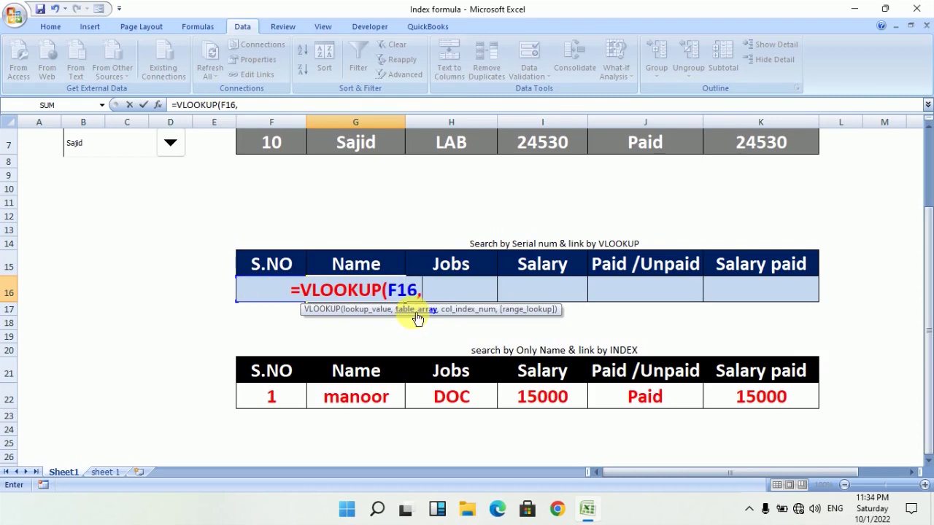
click(115, 472)
mouse_move(277, 244)
mouse_down()
mouse_move(471, 289)
mouse_move(719, 444)
mouse_up()
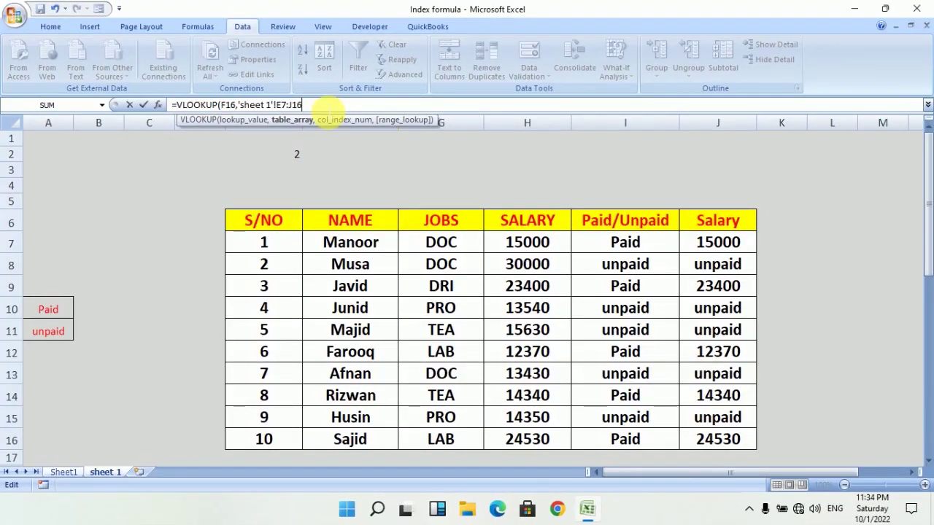
text(,)
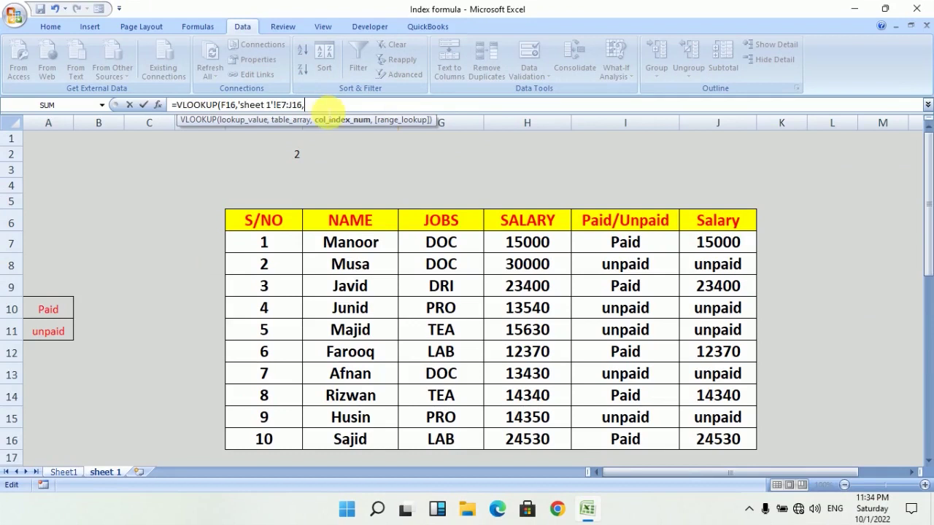
drag(331, 188, 353, 433)
drag(231, 232, 595, 416)
drag(240, 226, 256, 368)
drag(357, 257, 367, 368)
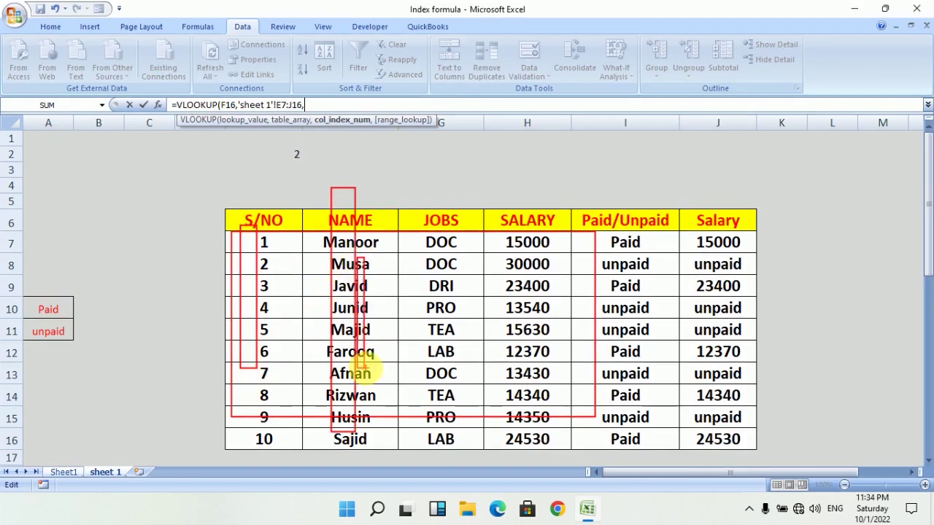
key(Escape)
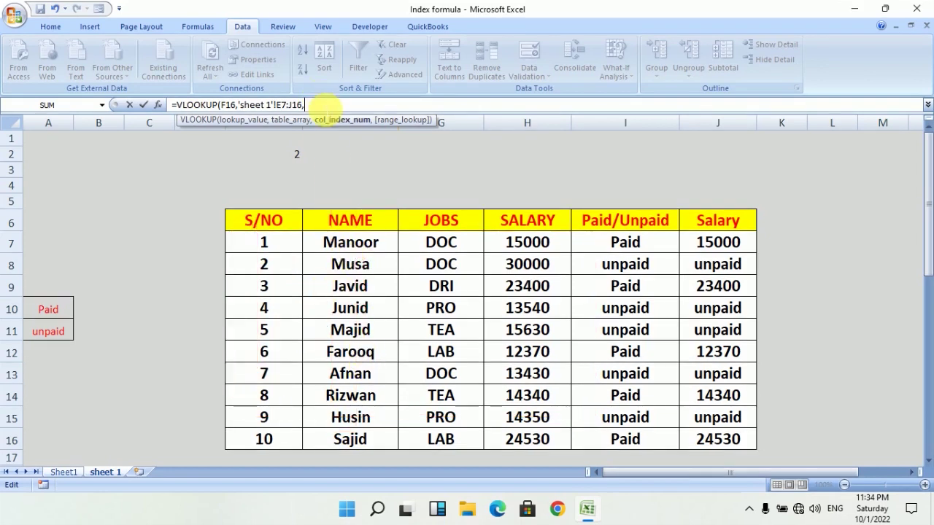
text(2)
text())
key(Return)
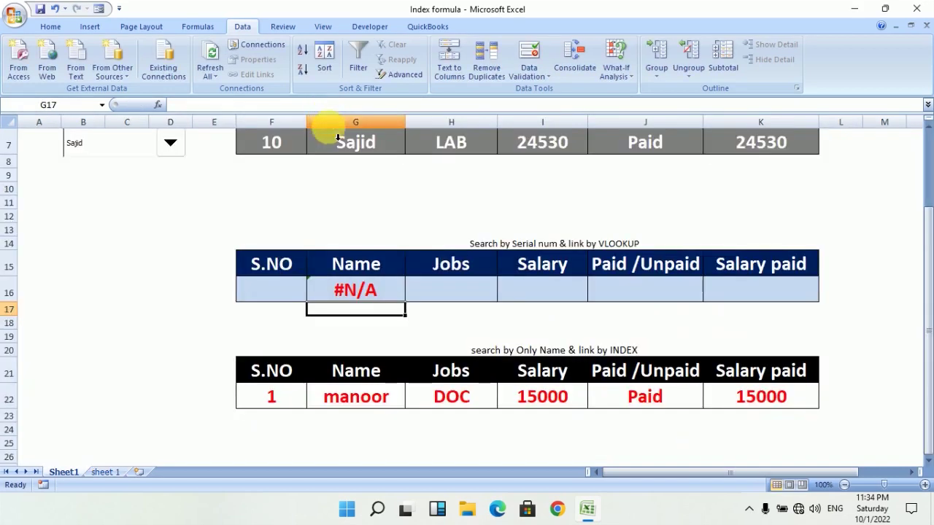
click(375, 288)
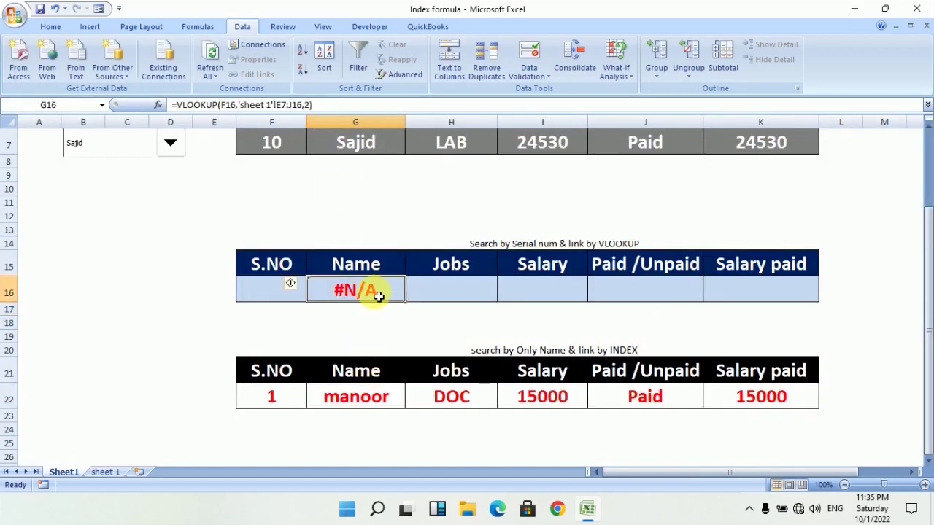
Test serial numbers 2 (Musa) and then 7 (Afnan) in F16.
click(261, 292)
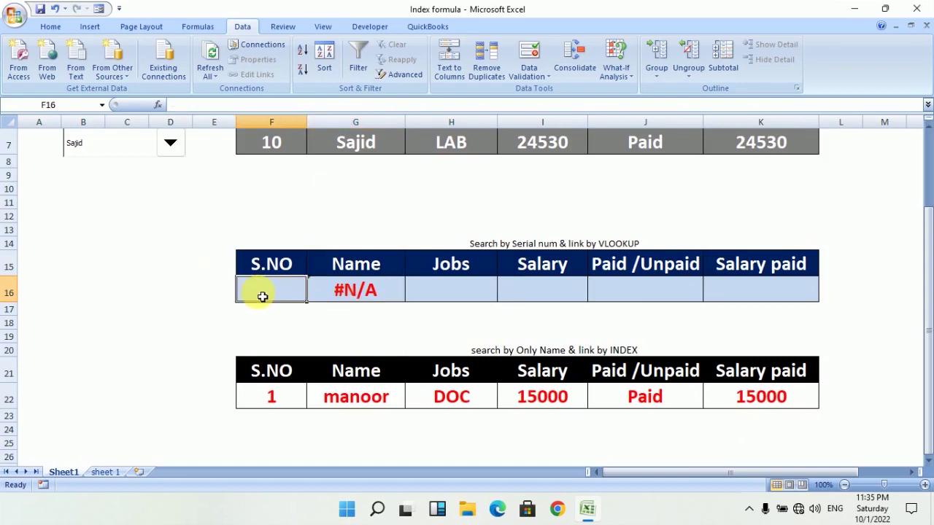
text(2)
key(Return)
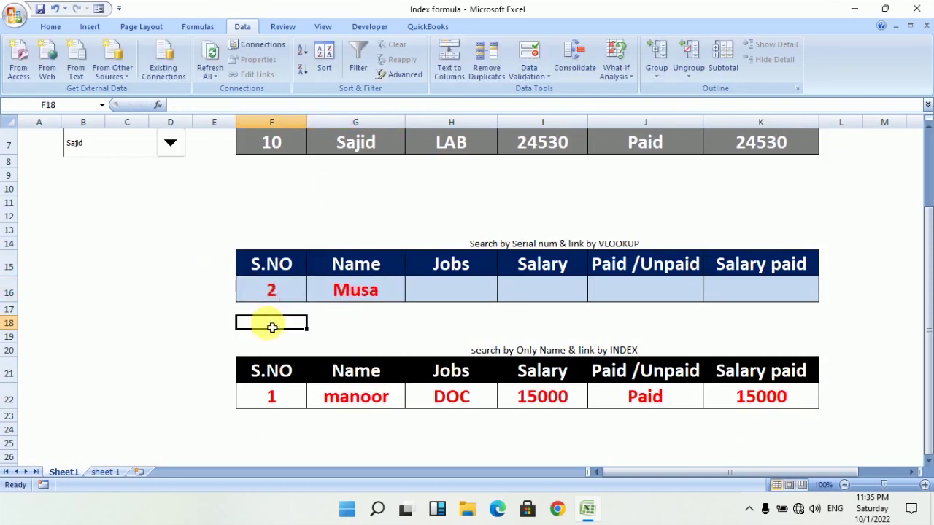
click(271, 294)
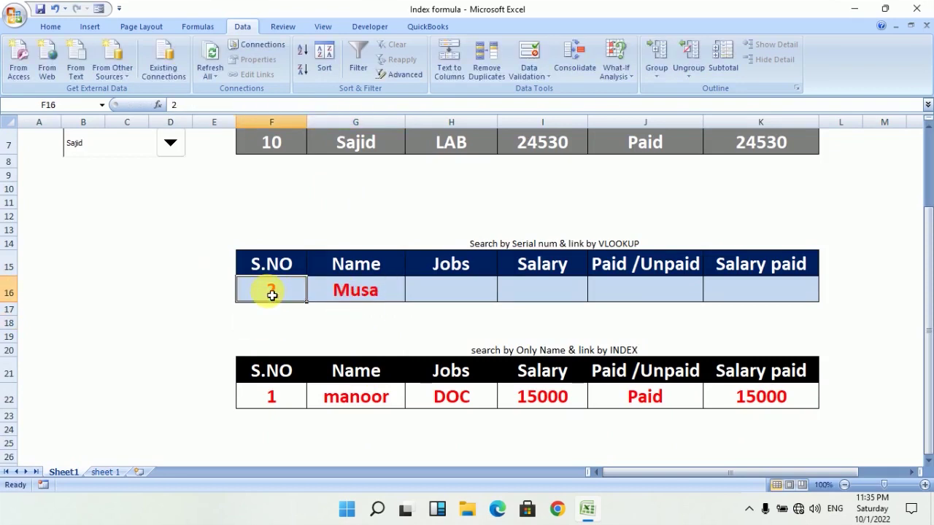
text(7)
click(261, 323)
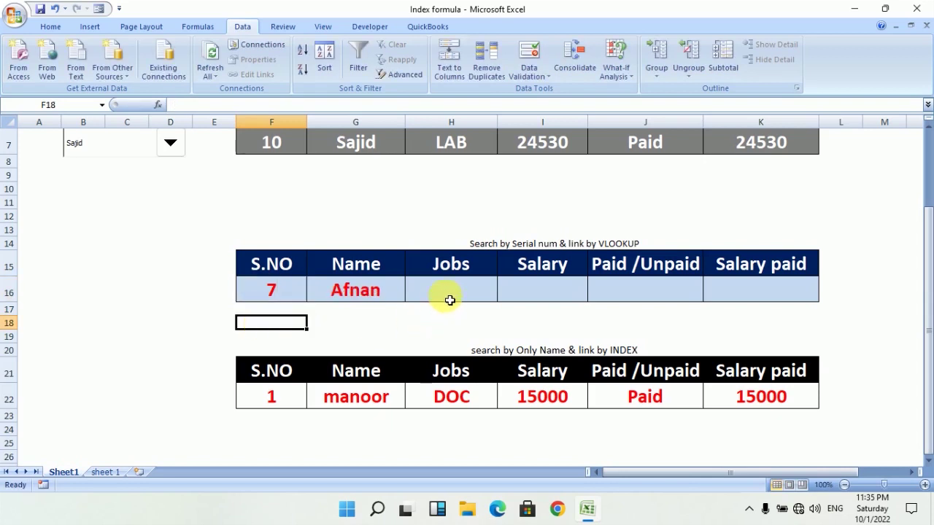
click(449, 297)
Enter =VLOOKUP(F16,'sheet 1'!E7:J16,3) in H16 so Jobs shows DOC.
text(=vl)
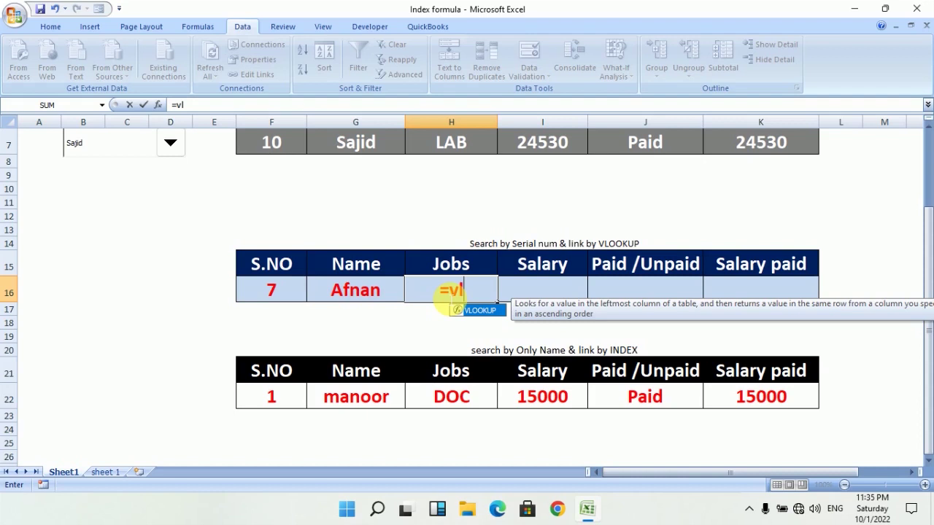
key(Tab)
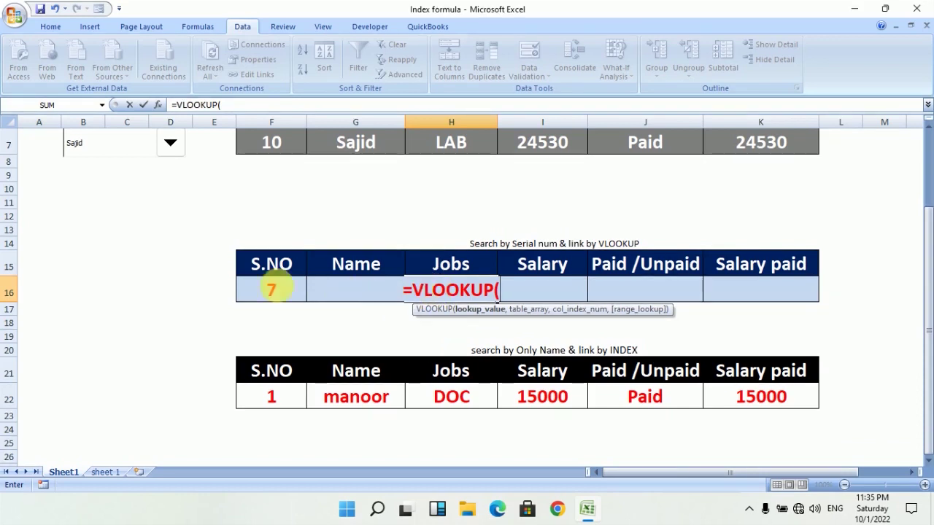
click(256, 292)
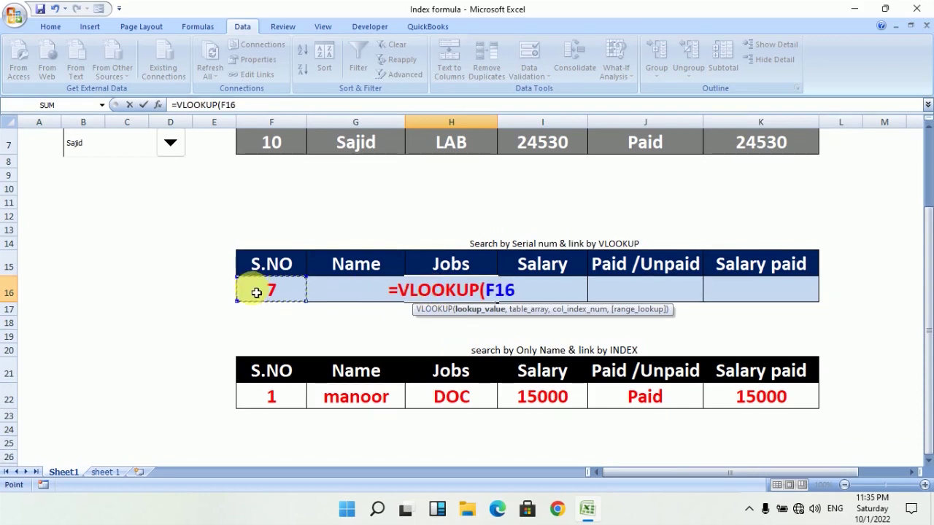
text(,)
click(110, 473)
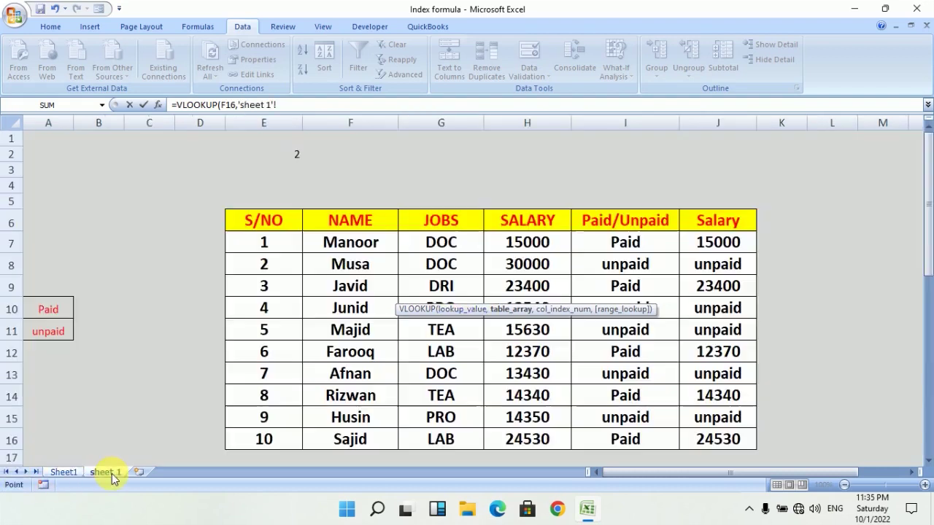
drag(276, 243, 715, 447)
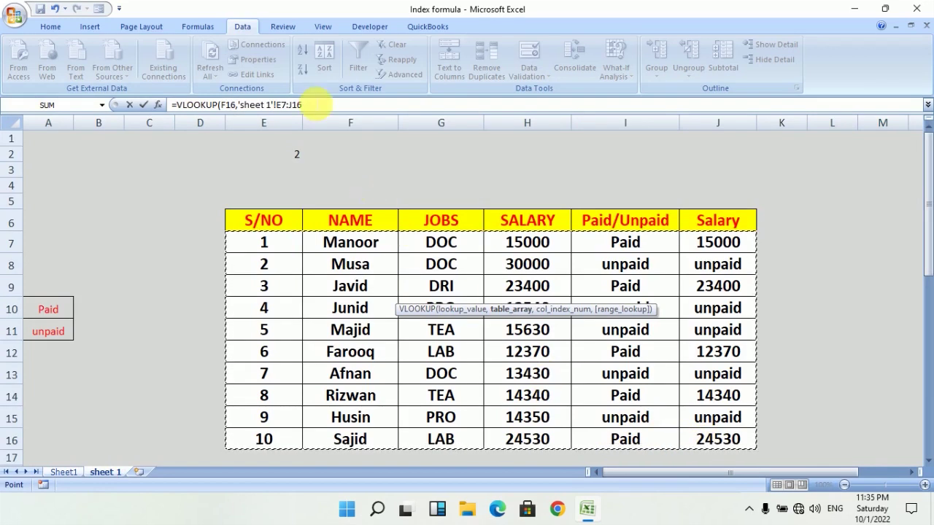
click(324, 106)
text(,)
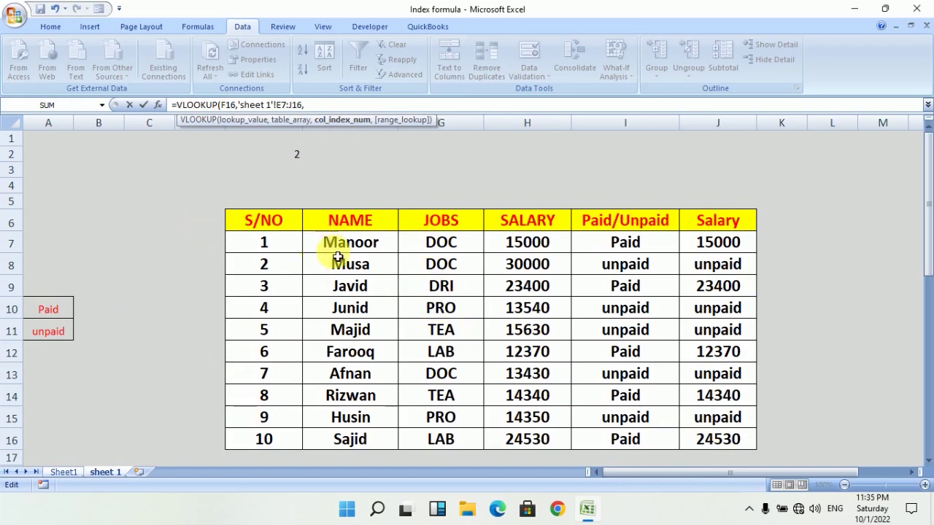
text(3)
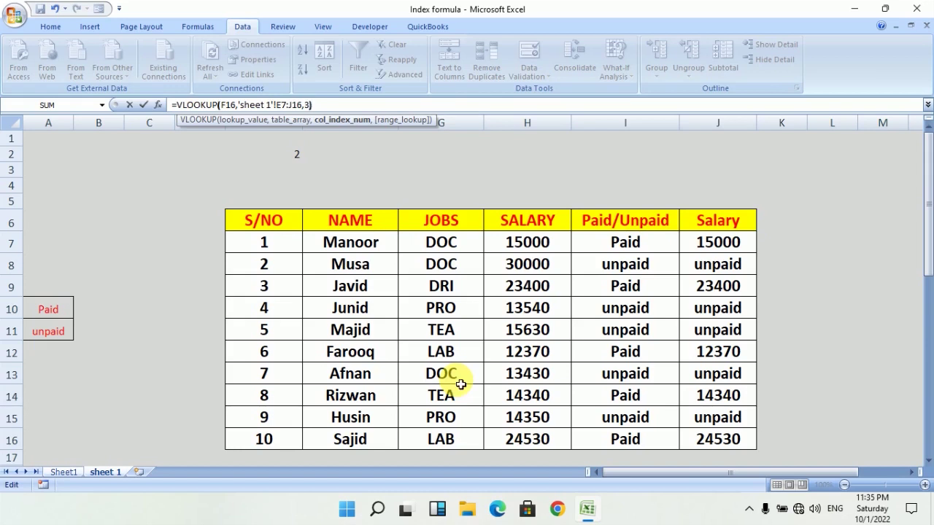
key(Return)
click(539, 288)
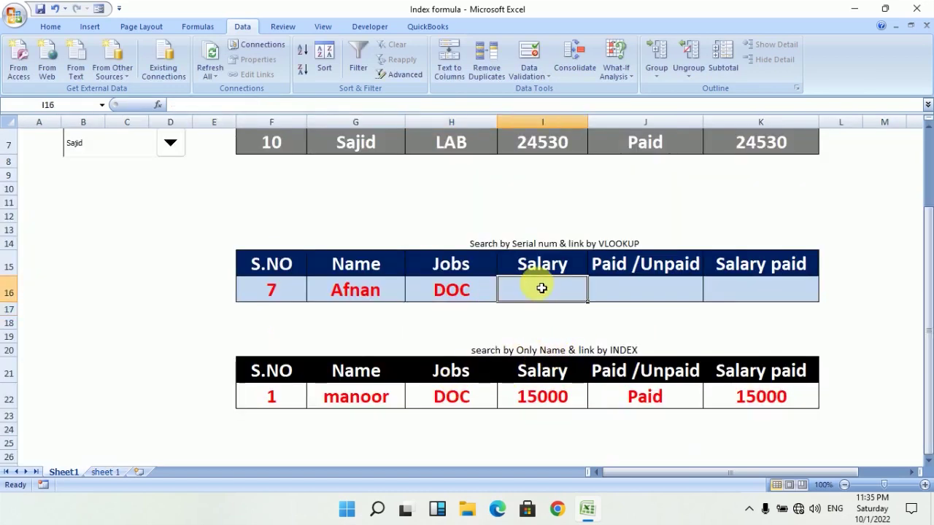
Enter =VLOOKUP(F16,'sheet 1'!E7:J16,4) in I16 so Salary shows 13430.
text(=)
key(Escape)
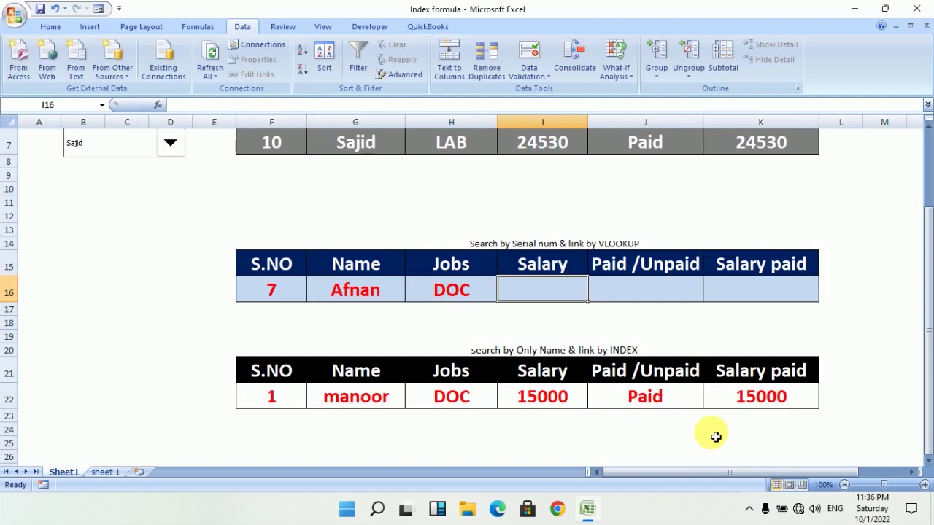
text(=vl)
key(Tab)
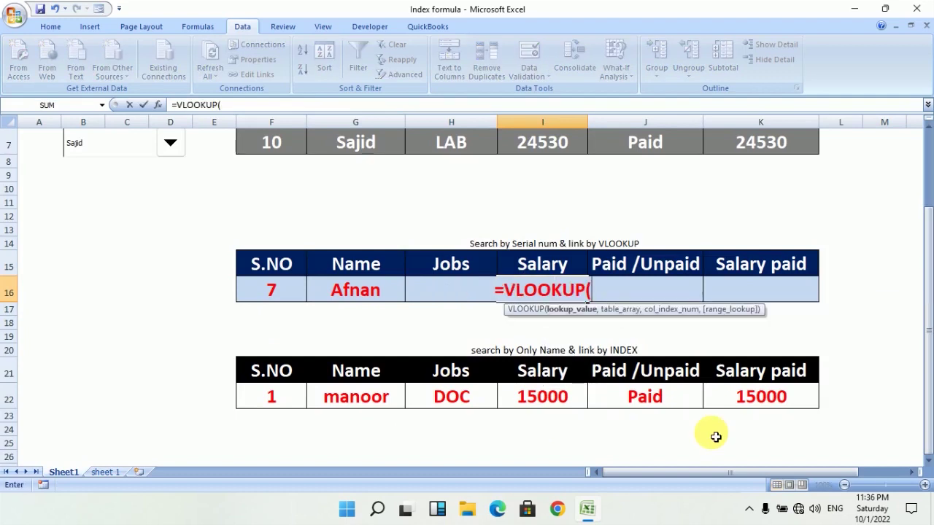
click(255, 293)
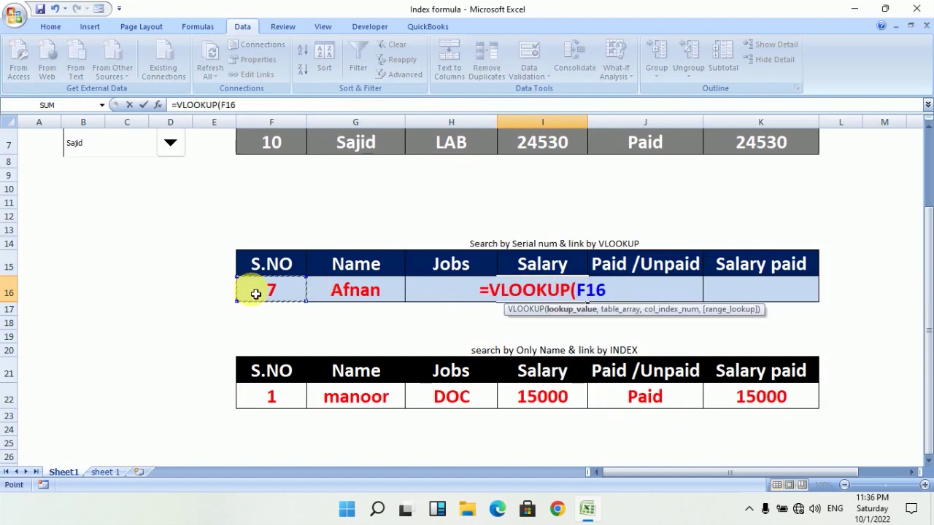
text(,)
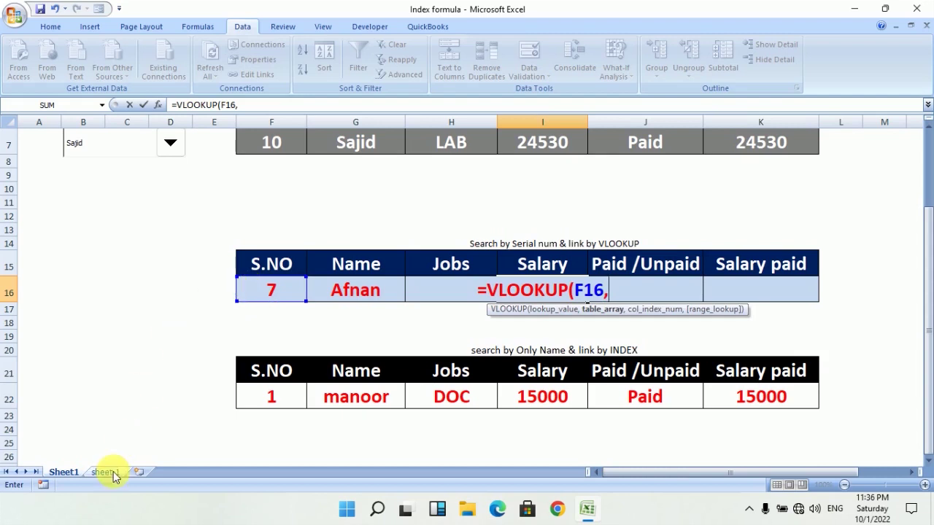
click(106, 472)
mouse_move(263, 242)
mouse_down()
mouse_move(718, 275)
mouse_move(732, 250)
mouse_up()
scroll(732, 250, up, 3)
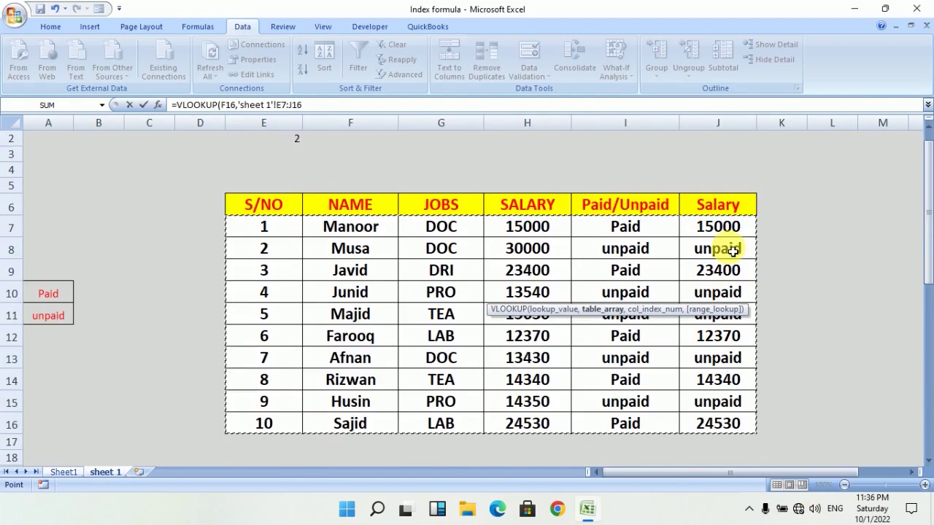
text(,)
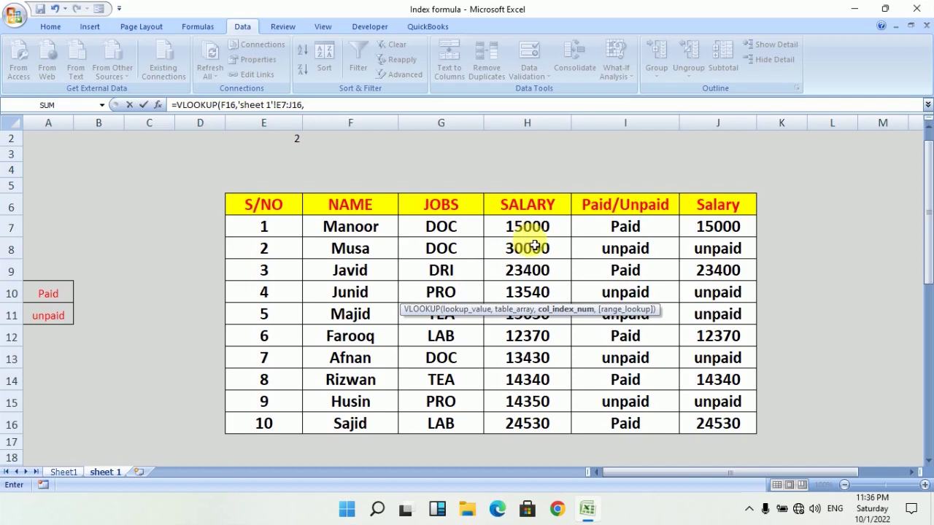
text(4)
text())
key(Return)
click(632, 308)
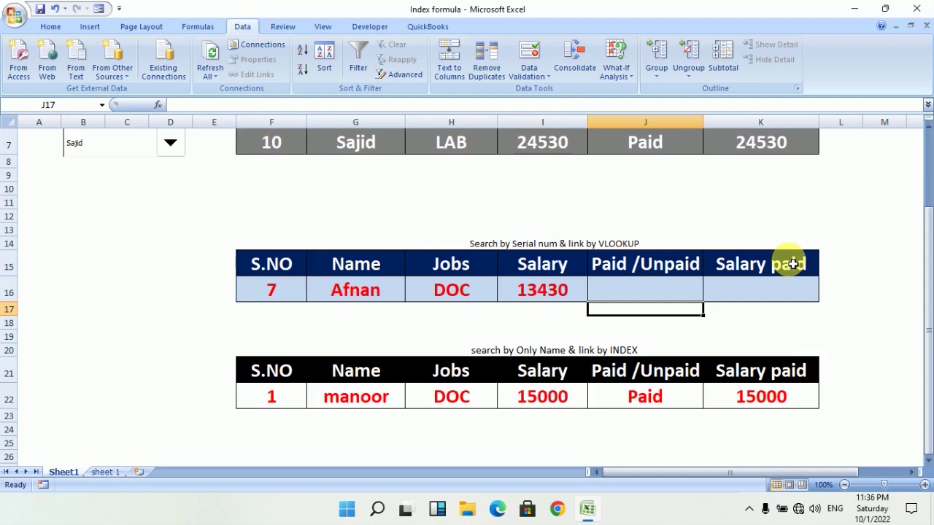
Set F16 to 6 so the row returns Farooq, LAB and 12370, then select J16.
click(268, 290)
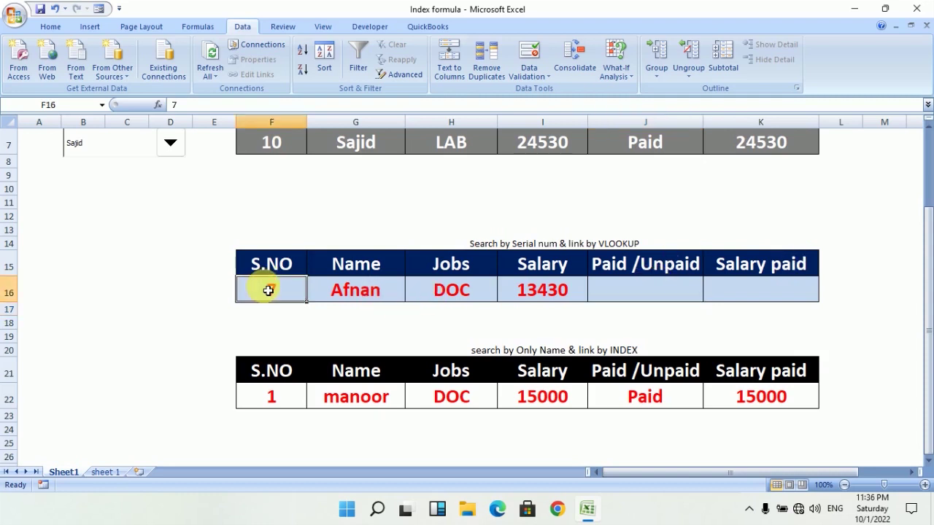
text(6)
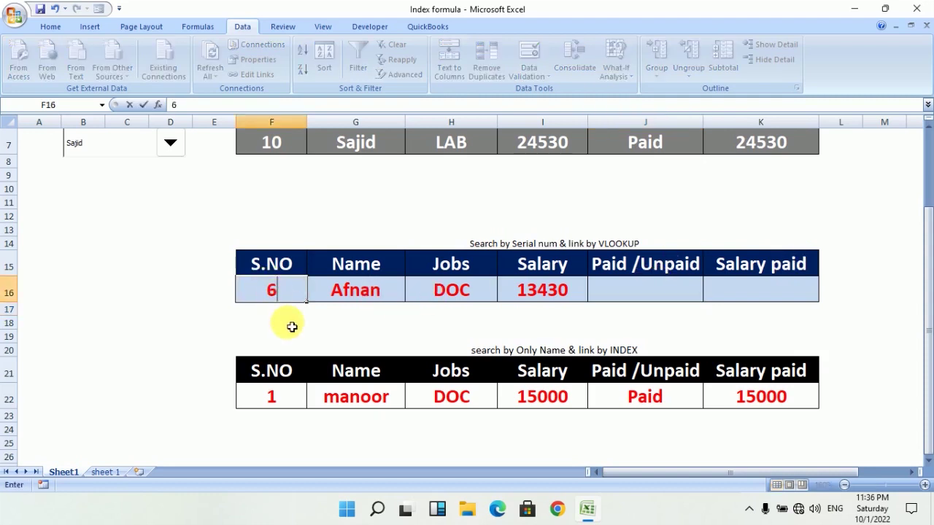
click(291, 322)
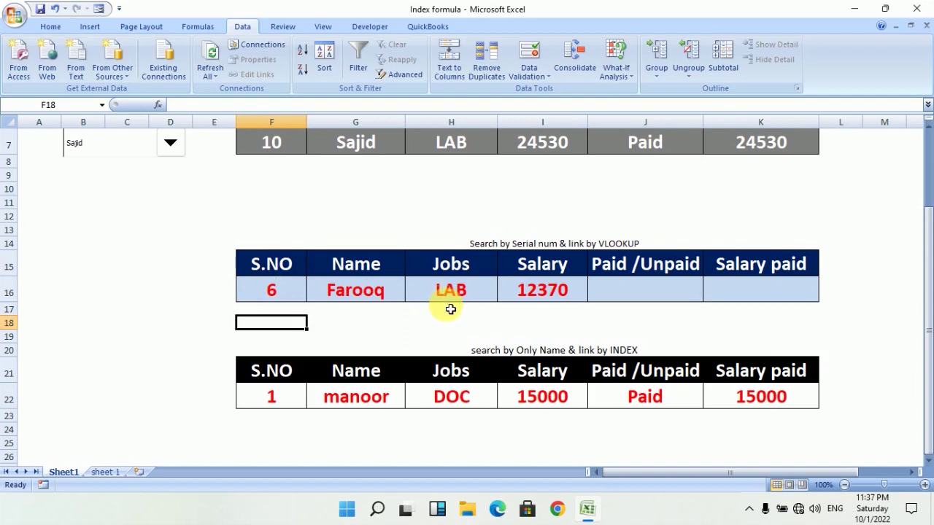
click(588, 243)
click(605, 296)
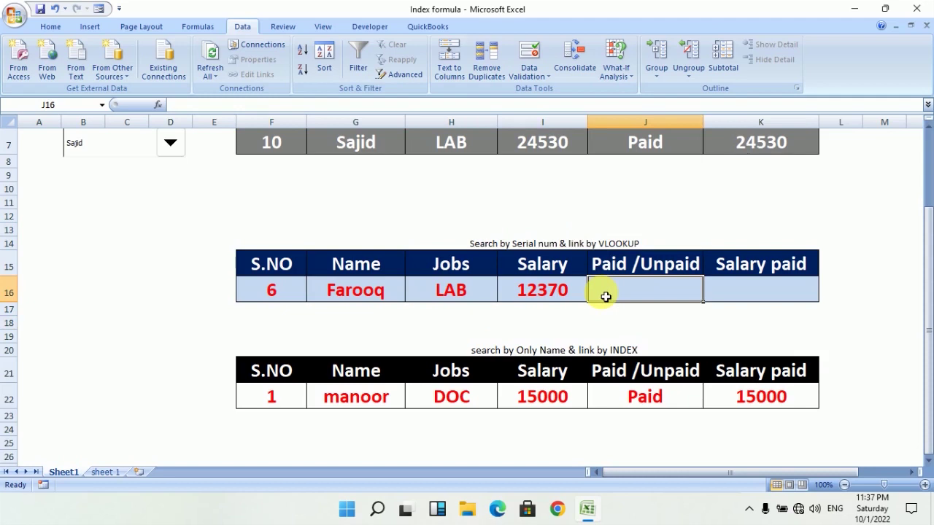
scroll(606, 296, up, 1)
scroll(605, 297, up, 1)
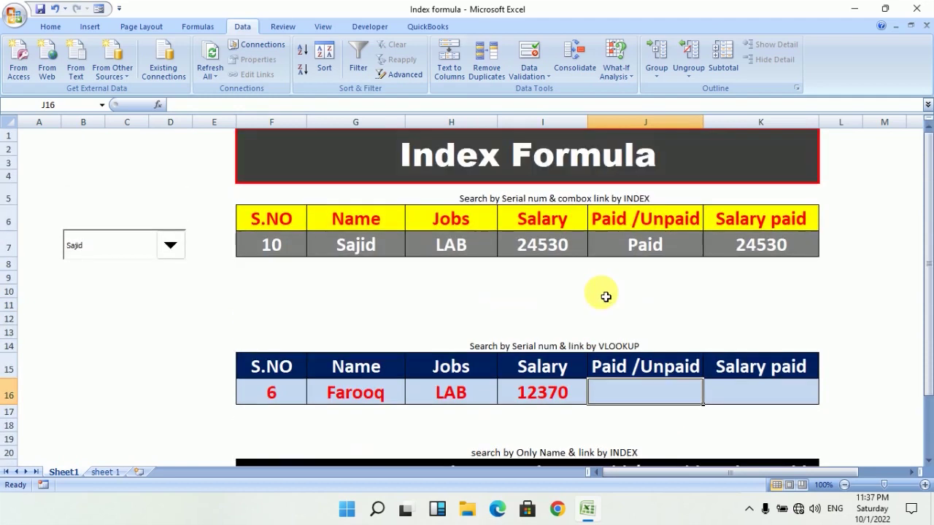
scroll(605, 304, down, 1)
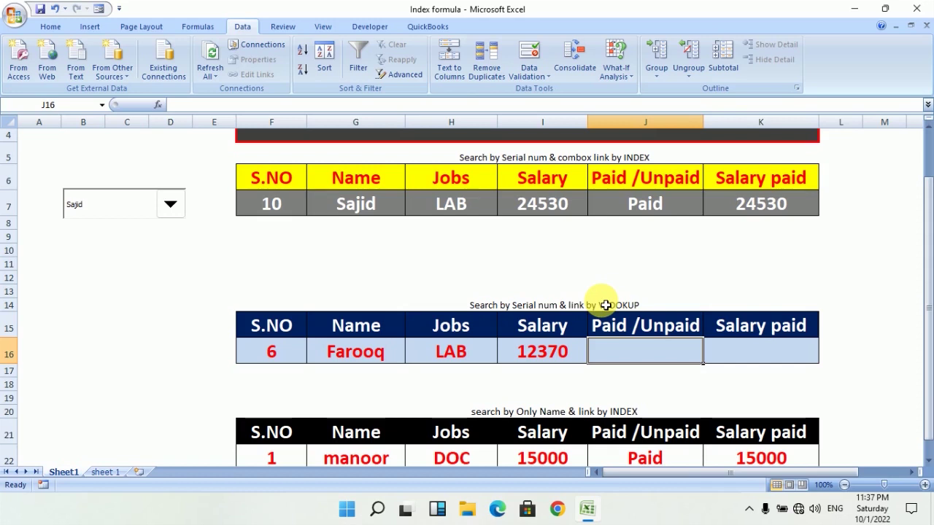
scroll(606, 305, down, 1)
scroll(605, 305, down, 1)
click(599, 344)
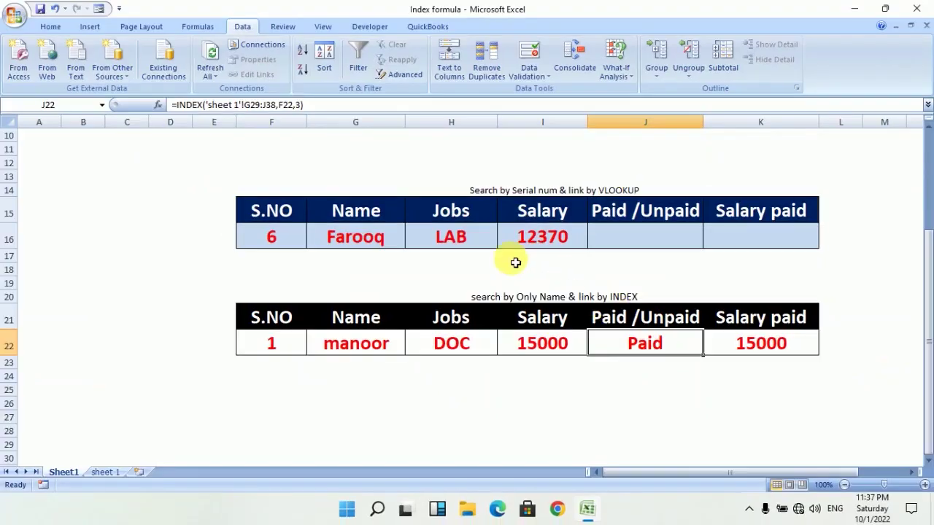
scroll(504, 260, up, 4)
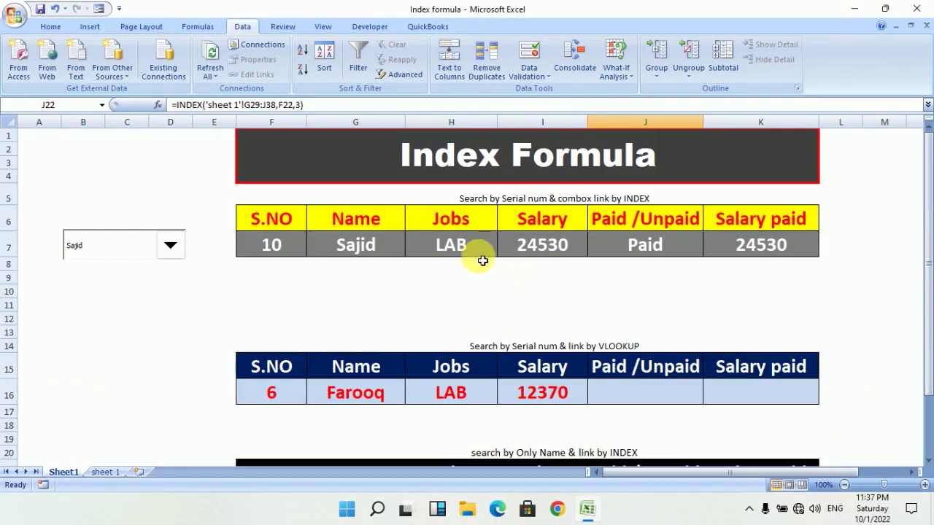
click(279, 242)
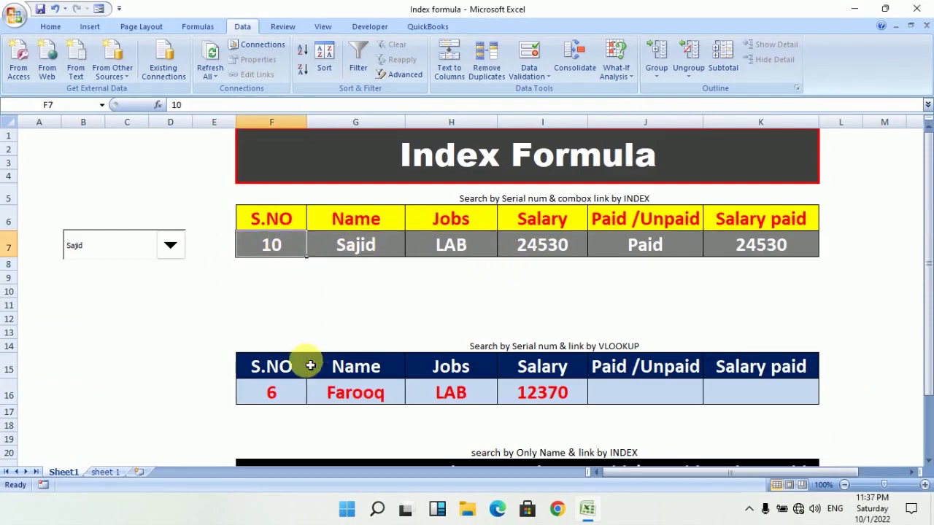
Choose Musa in the combo box so the top INDEX row shows 2, DOC, 30000, unpaid.
click(292, 391)
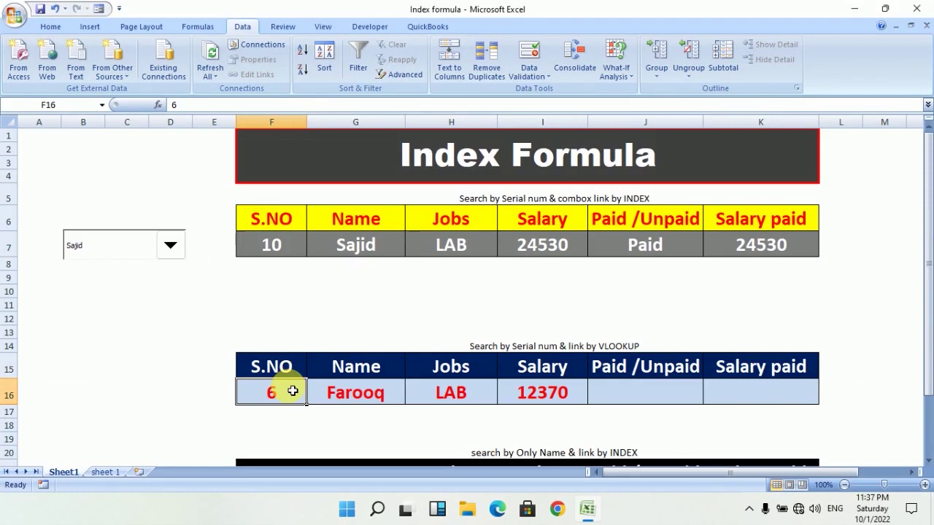
click(296, 244)
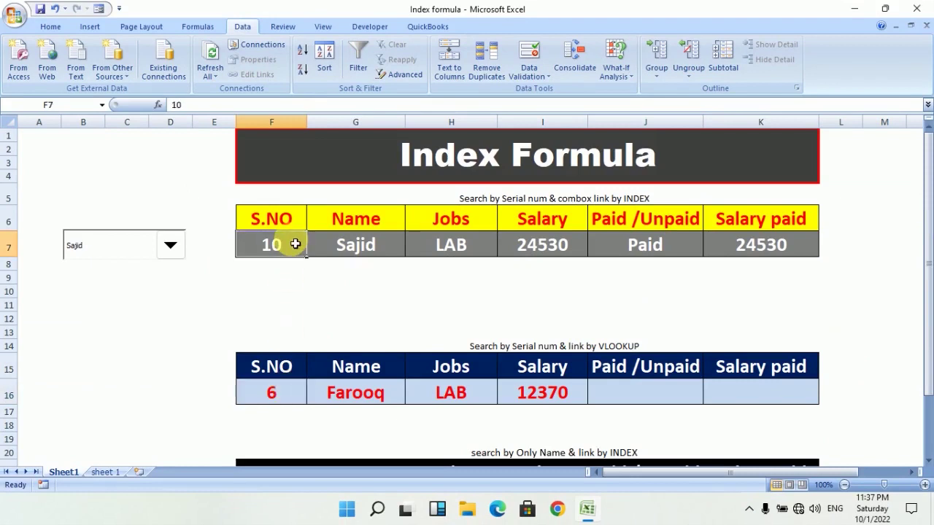
click(172, 248)
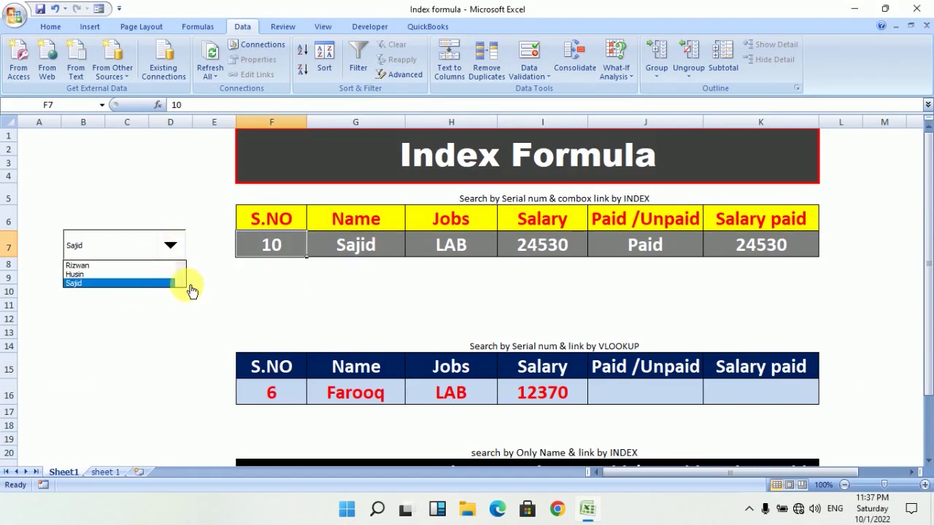
scroll(182, 277, down, 2)
scroll(182, 271, down, 3)
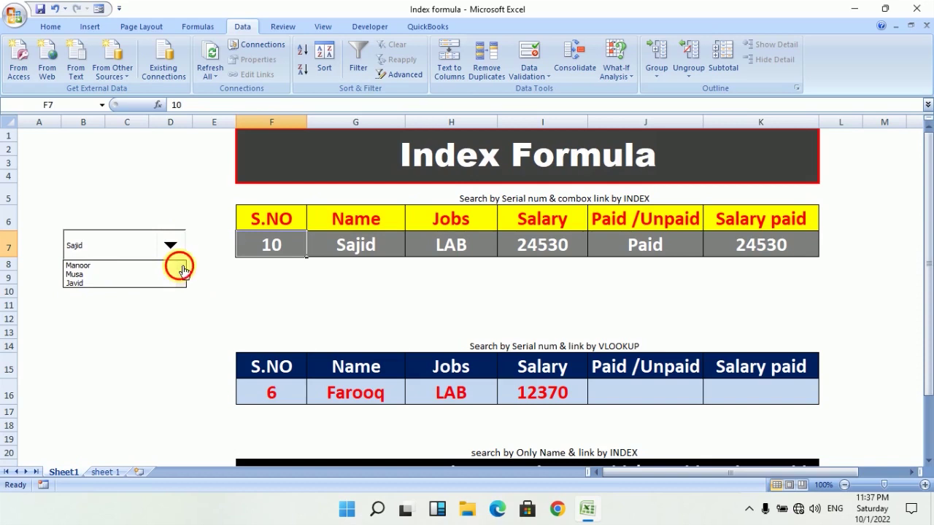
click(122, 266)
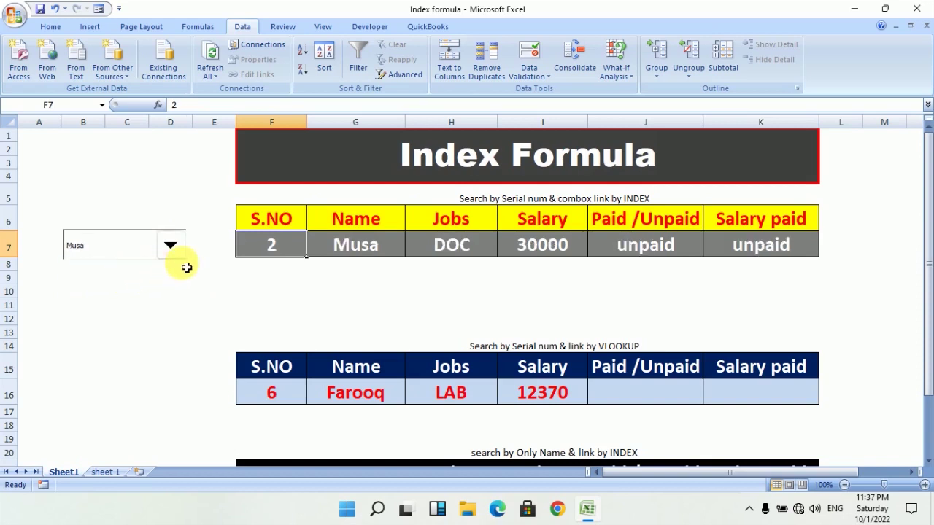
scroll(274, 290, down, 6)
scroll(274, 289, up, 2)
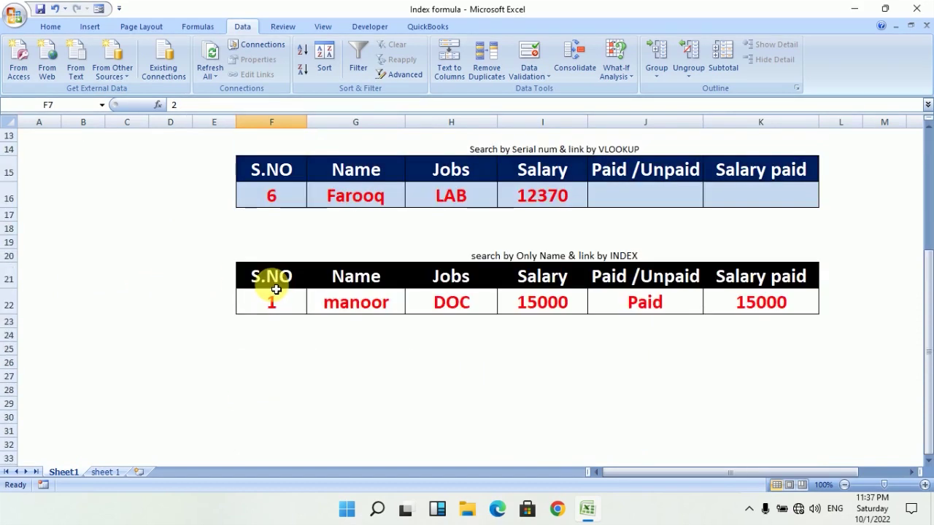
scroll(275, 289, down, 1)
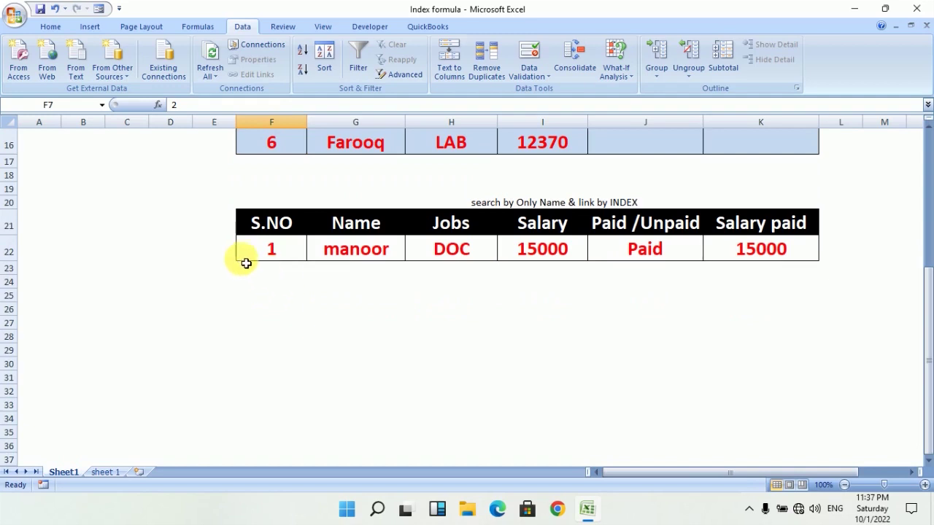
Search G22 for afnan, inspect the H22 INDEX and F22 MATCH formulas, then search musa.
click(321, 250)
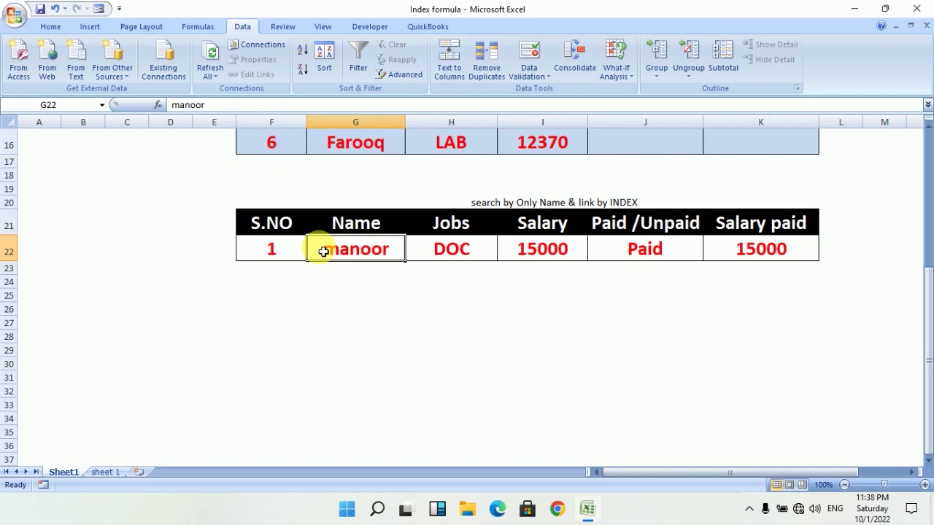
text(afn)
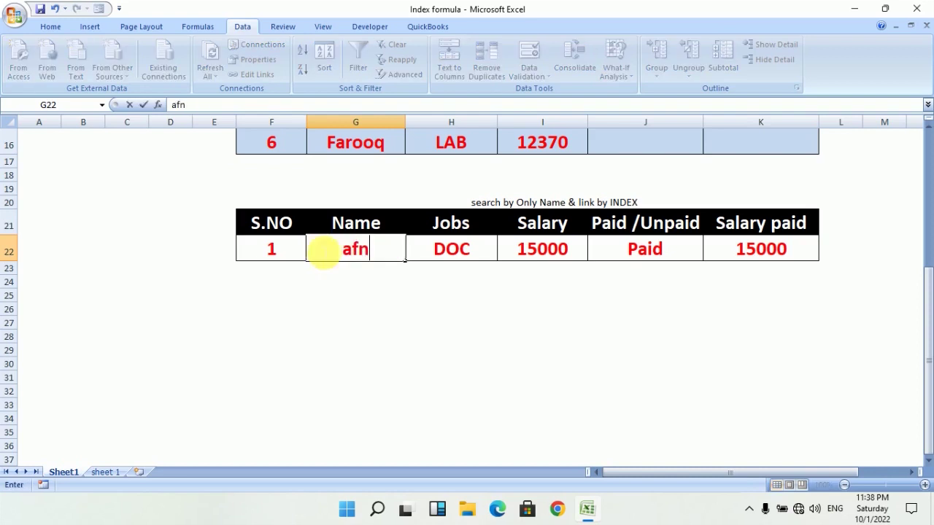
text(an)
key(Return)
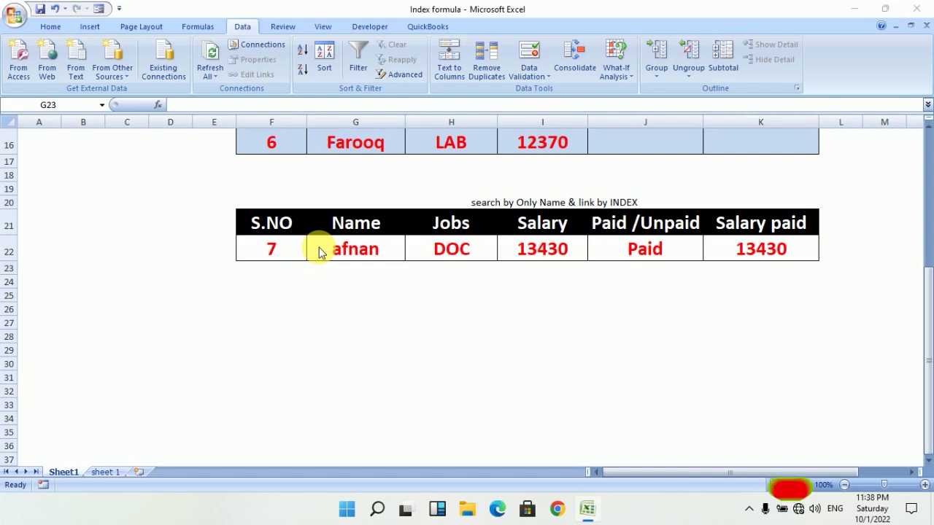
click(464, 255)
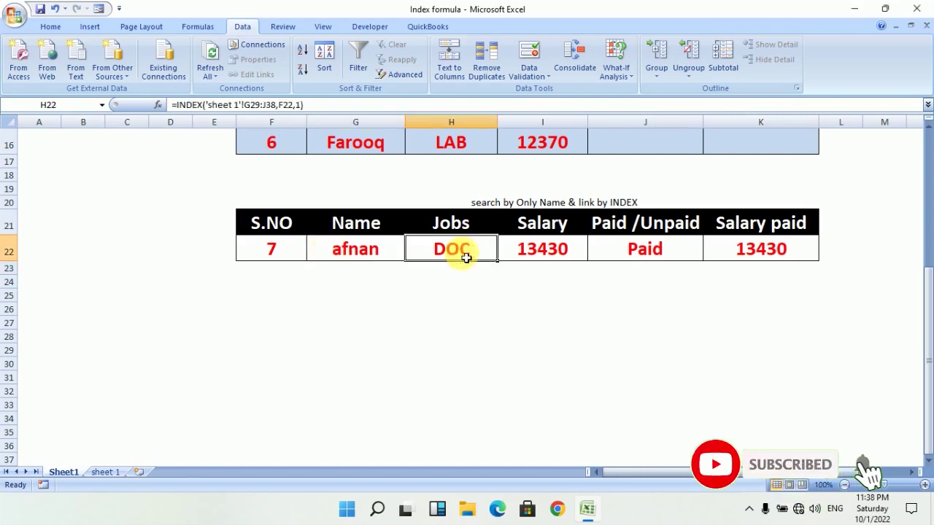
click(368, 258)
click(304, 258)
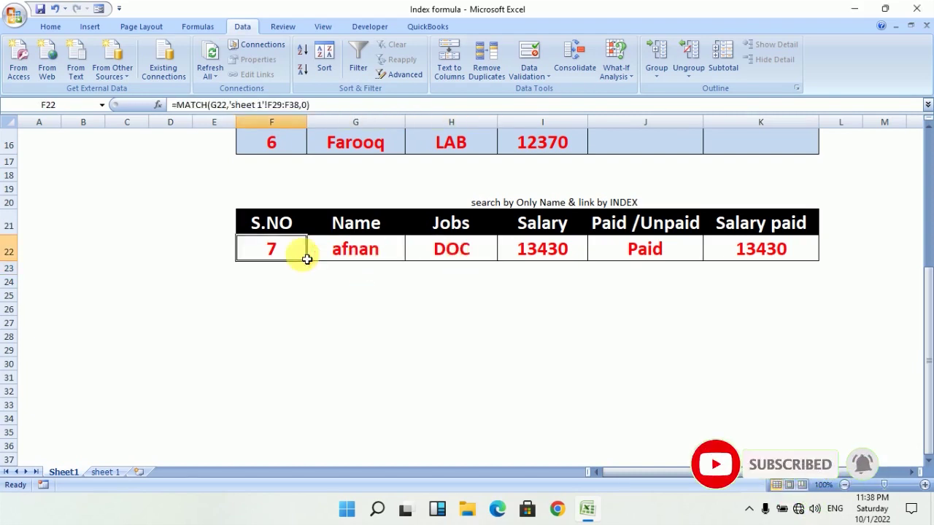
click(360, 257)
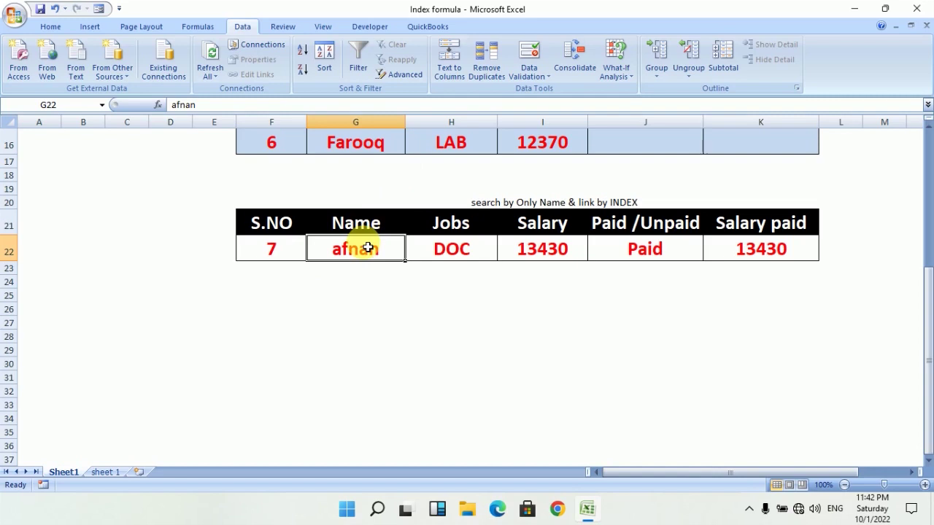
text(musa)
key(Return)
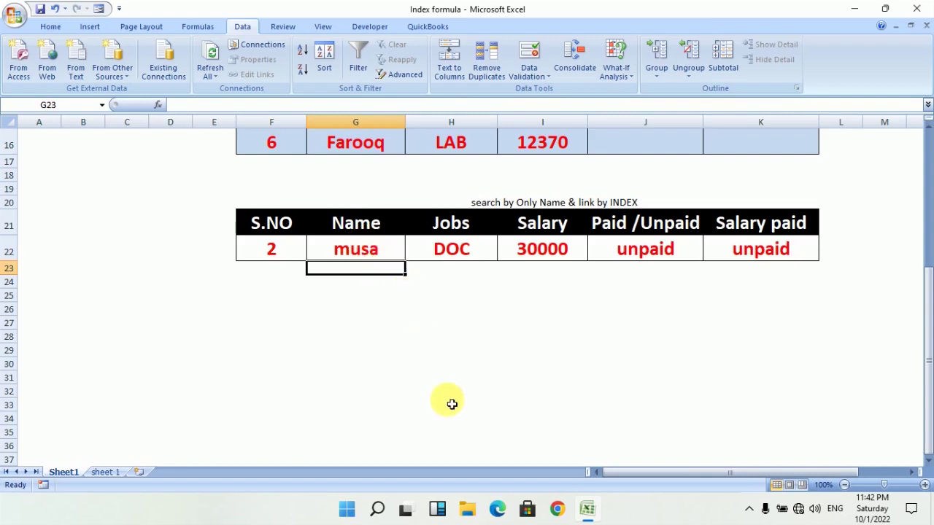
Review the combo box names, then enter manoor in G22 of the name-search row.
scroll(451, 404, up, 5)
click(170, 246)
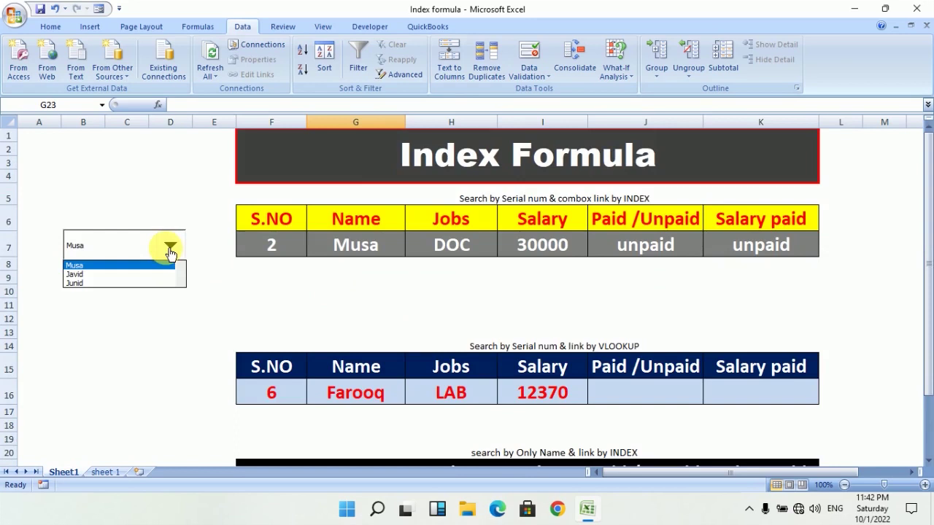
scroll(182, 276, down, 3)
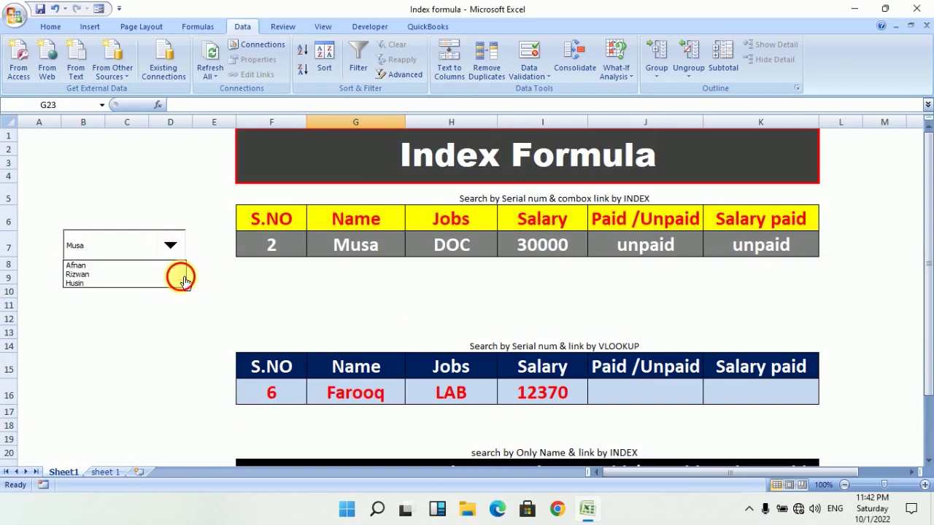
scroll(357, 325, down, 3)
click(366, 345)
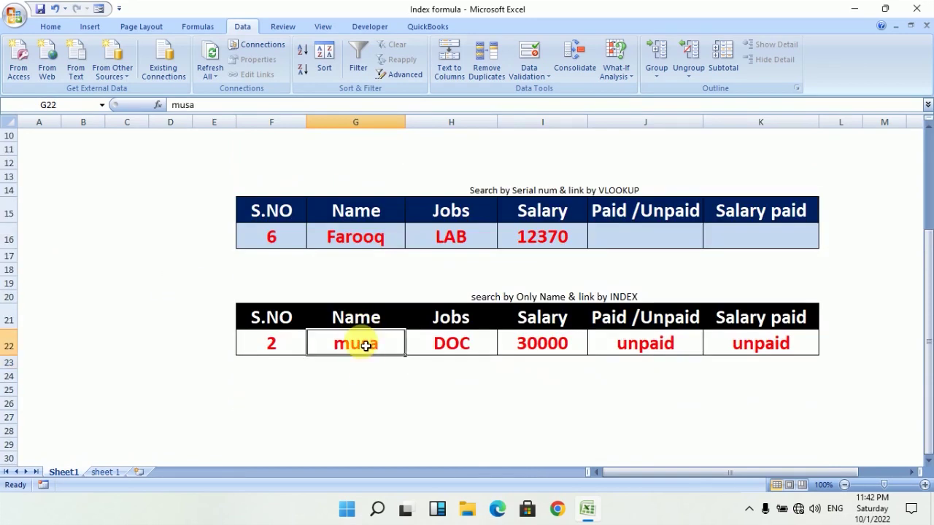
text(mann)
key(BackSpace)
text(oor)
key(Return)
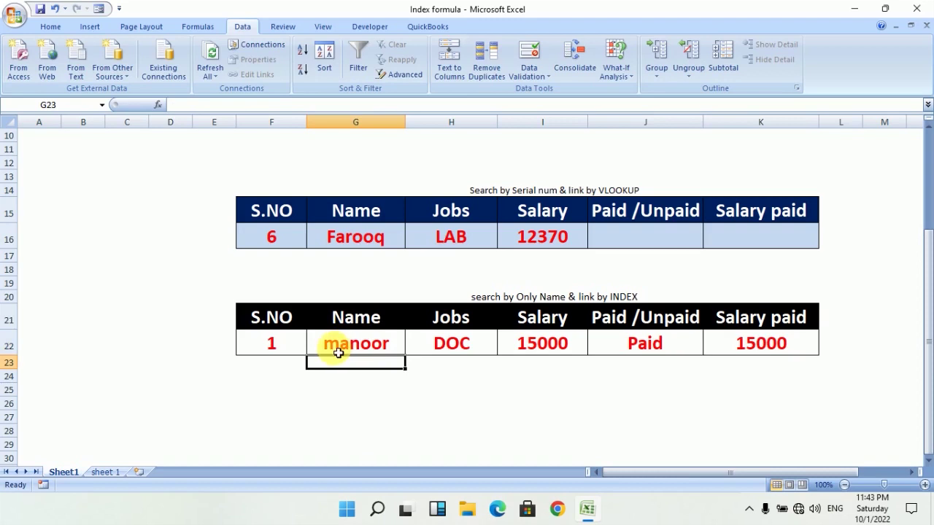
click(338, 353)
Clear the searched name in G22 and the MATCH formula in S.NO cell F22.
key(Delete)
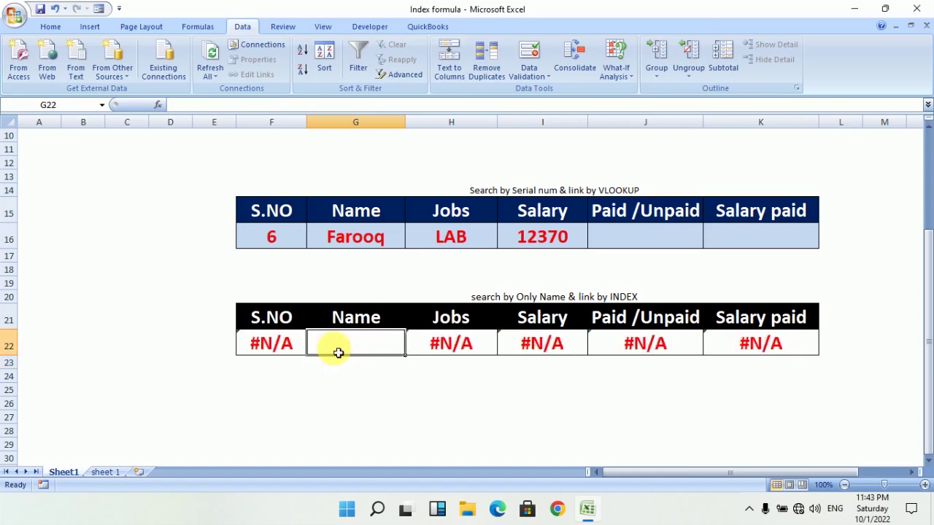
click(267, 339)
key(Delete)
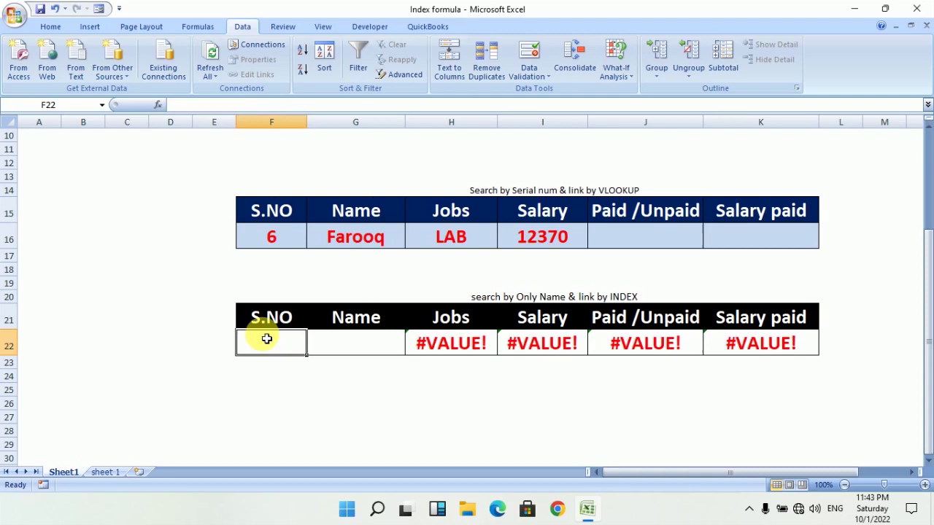
Reselect and check the now-empty S.NO cell F22.
click(333, 387)
click(285, 347)
click(327, 349)
click(292, 344)
double_click(274, 349)
click(269, 378)
click(267, 346)
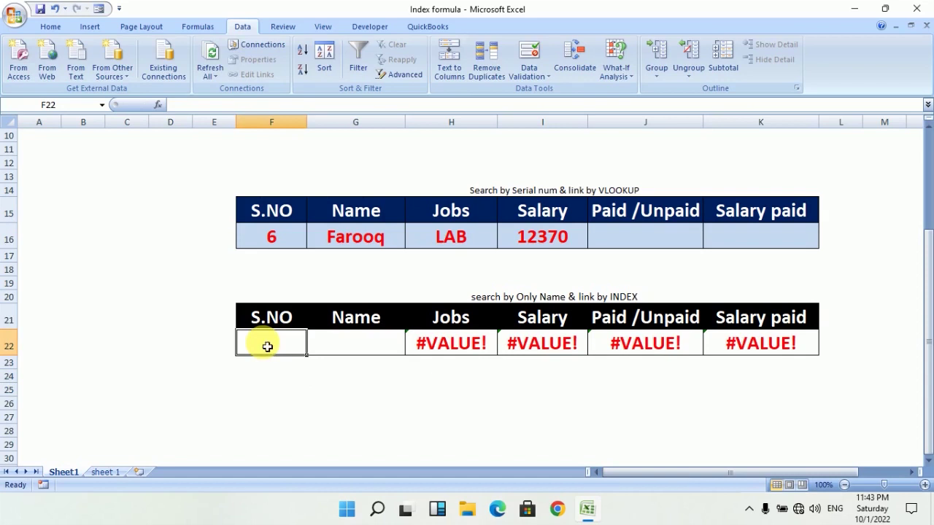
click(277, 316)
drag(287, 278, 277, 318)
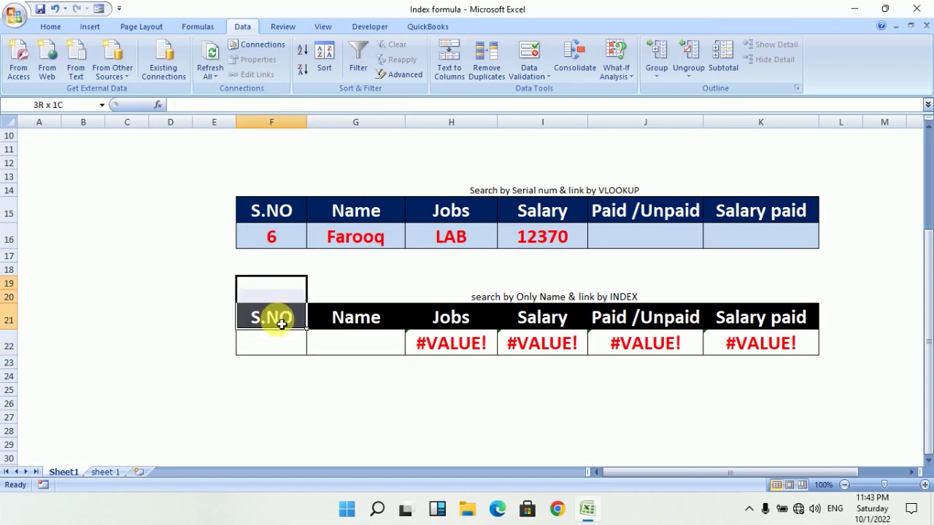
click(337, 294)
click(298, 344)
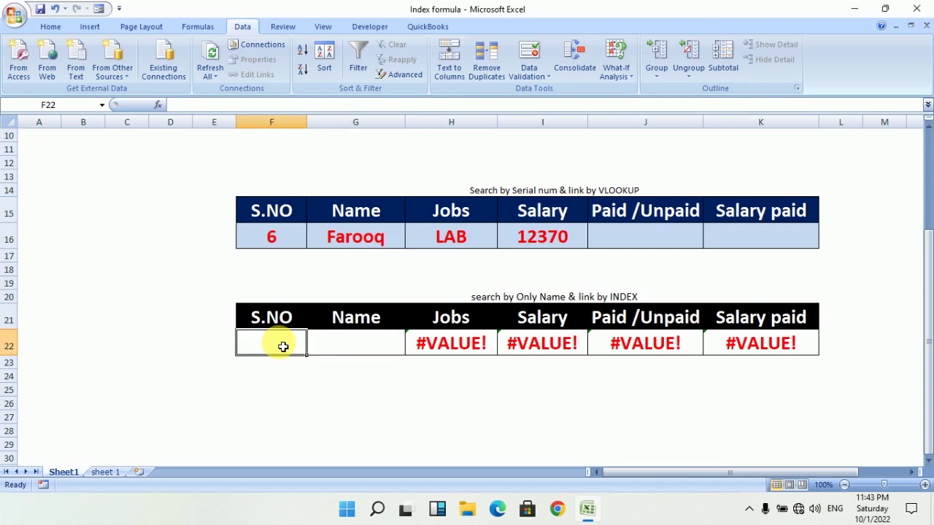
Enter =MATCH(G22,'sheet 1'!F7:F16,0) in F22, then select the name cell G22.
text(=)
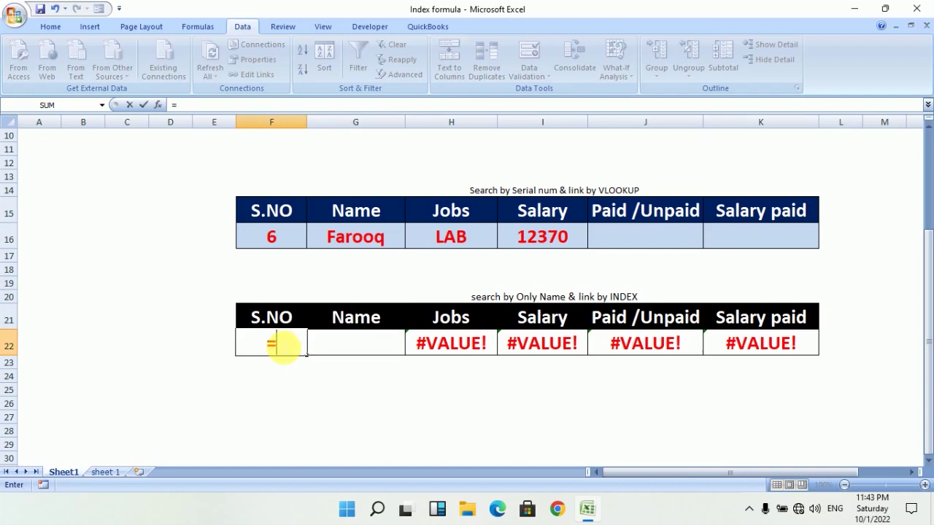
text(match)
key(Tab)
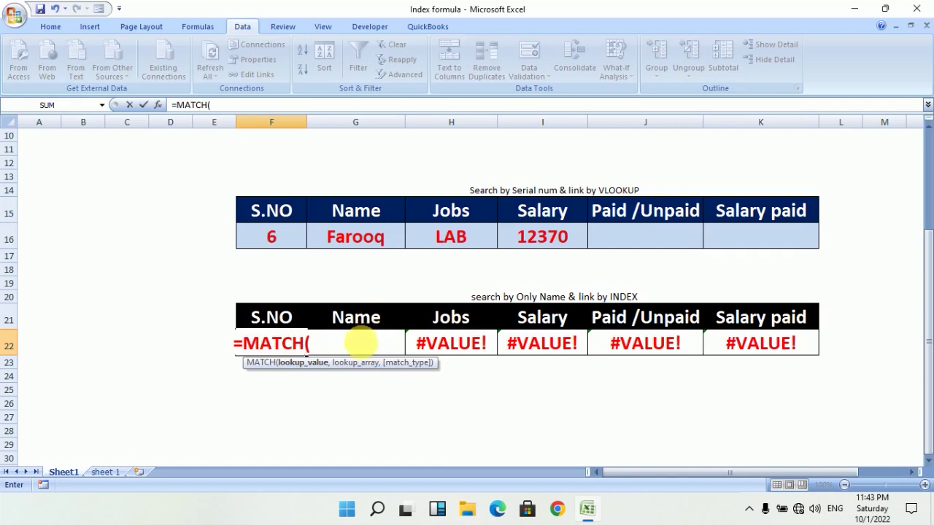
click(363, 345)
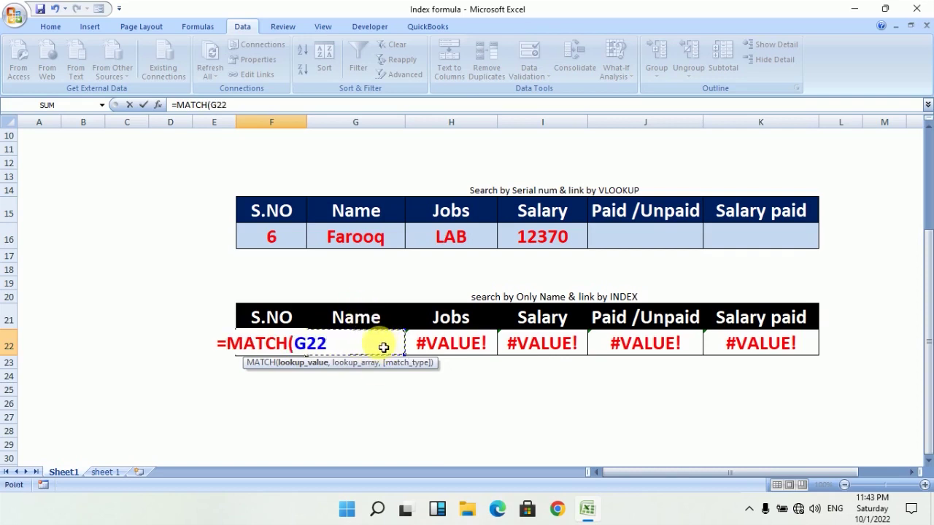
text(,)
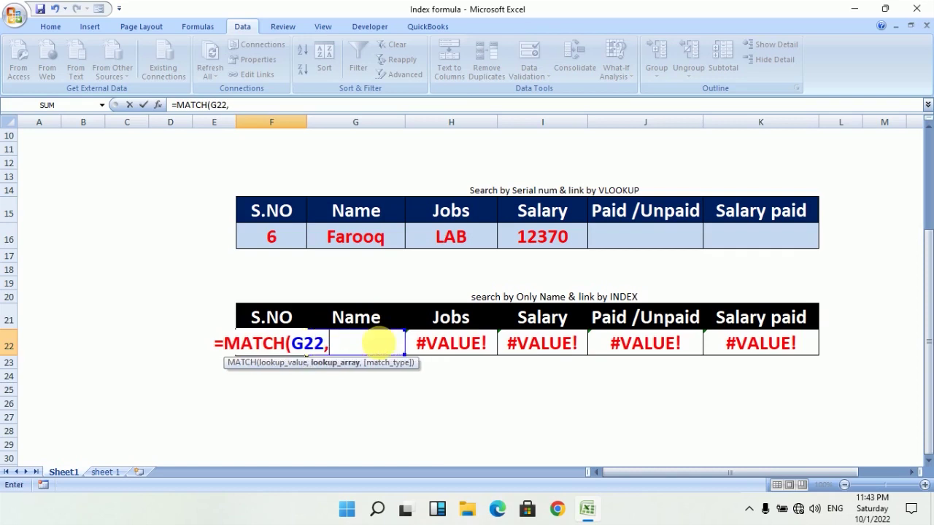
click(115, 473)
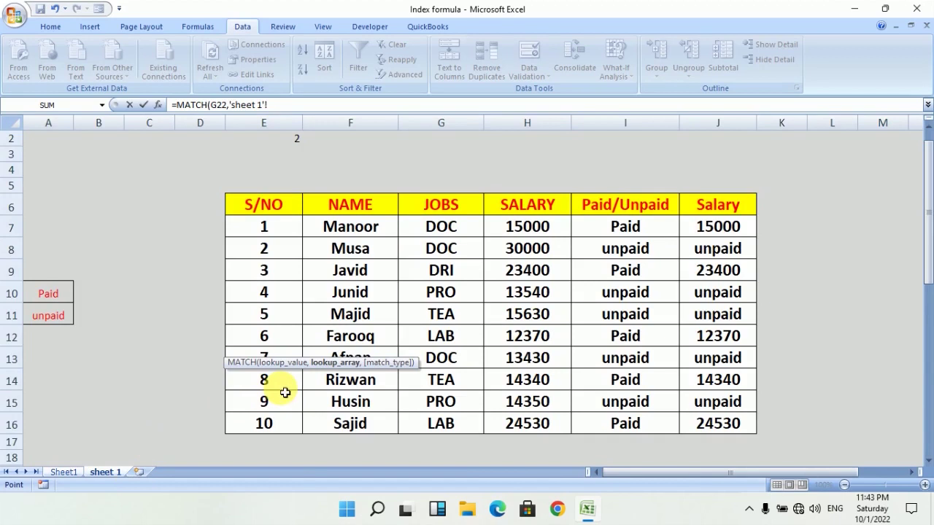
drag(357, 228, 348, 422)
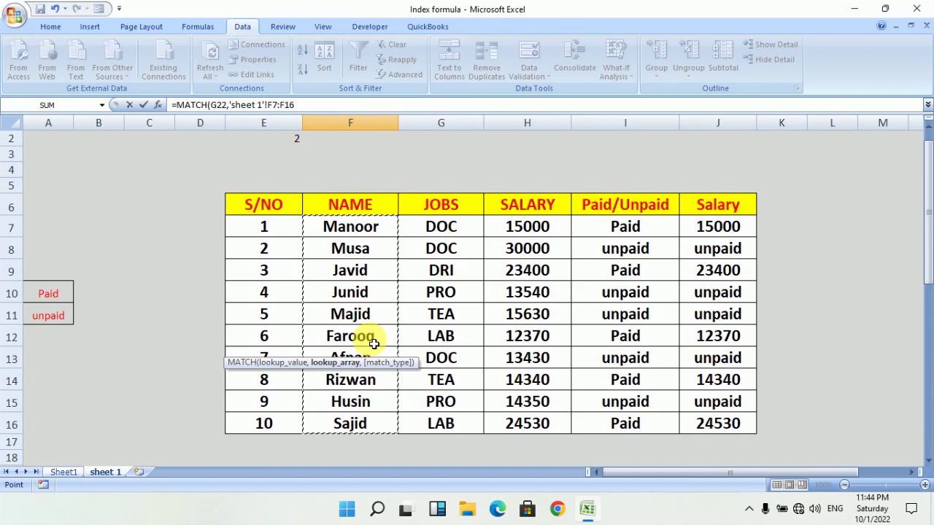
text(,)
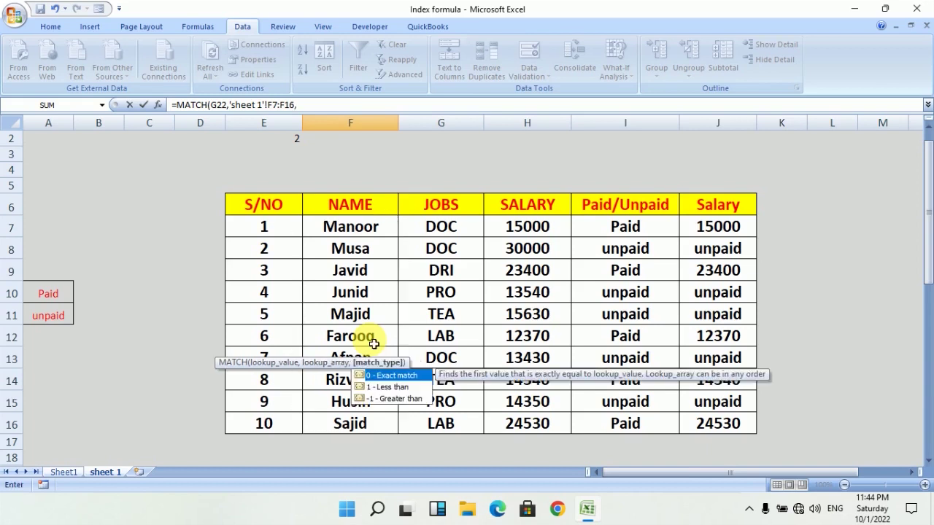
text(0))
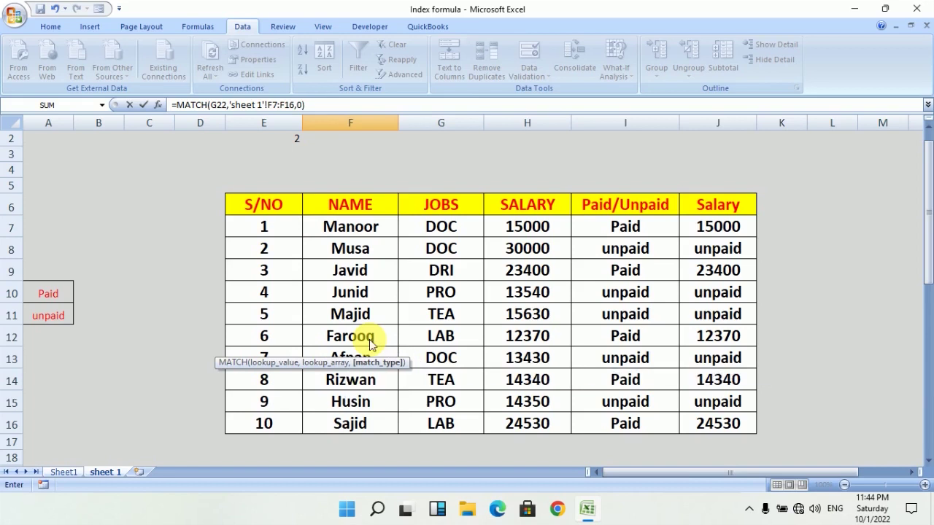
key(Return)
click(336, 349)
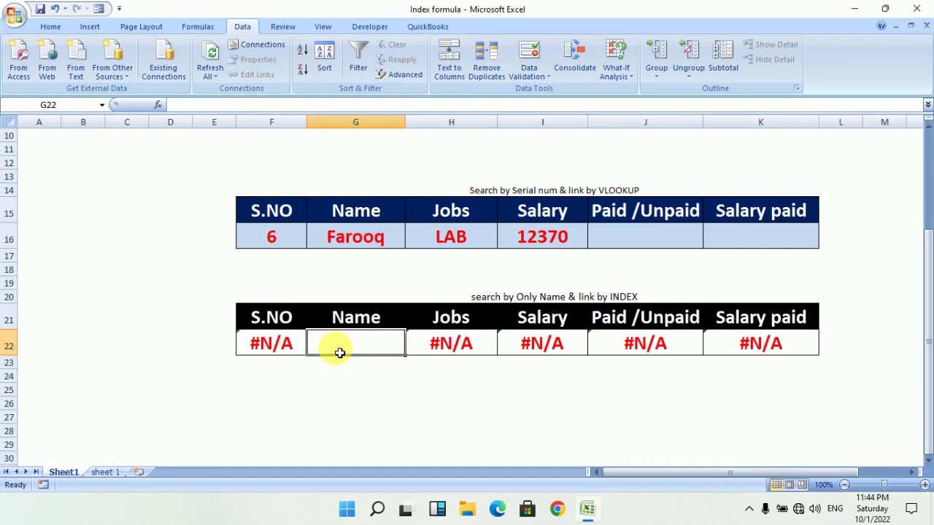
Search for musa, then junid, in the name cell G22.
text(musa)
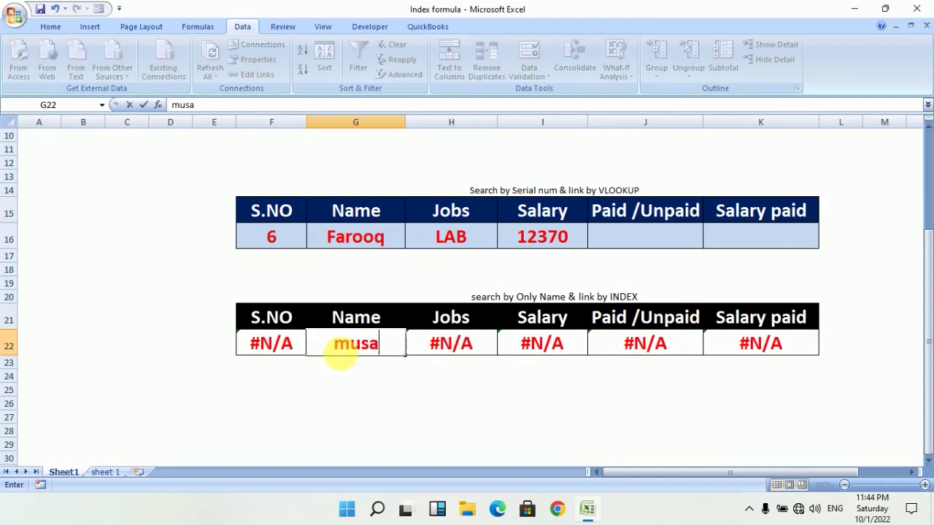
key(Return)
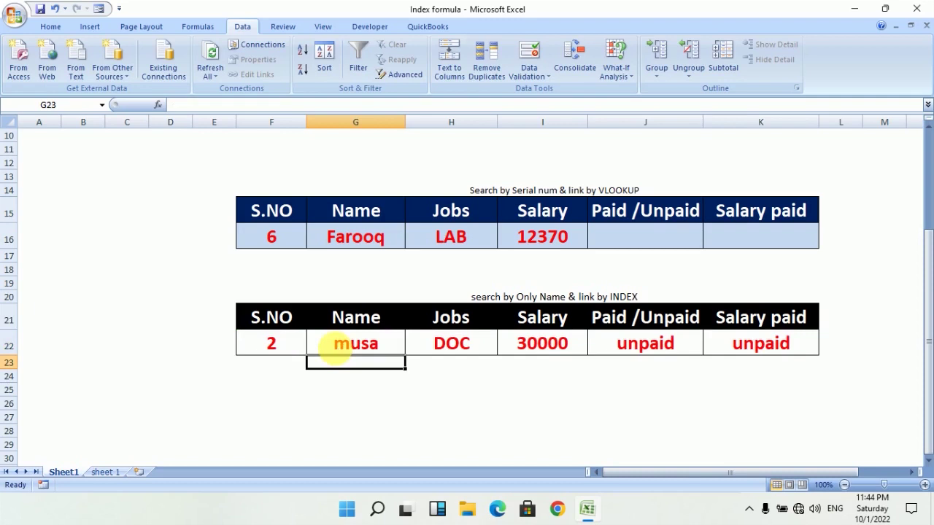
click(342, 348)
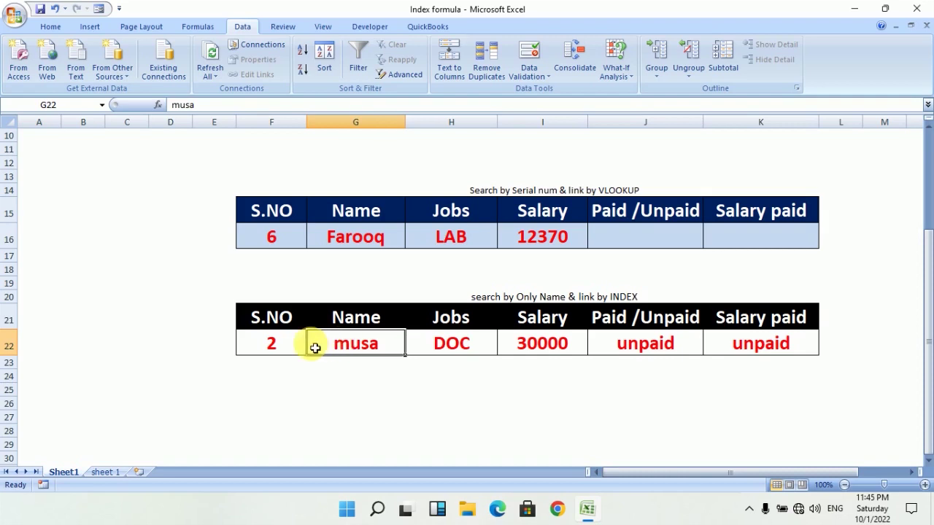
text(junid)
key(Return)
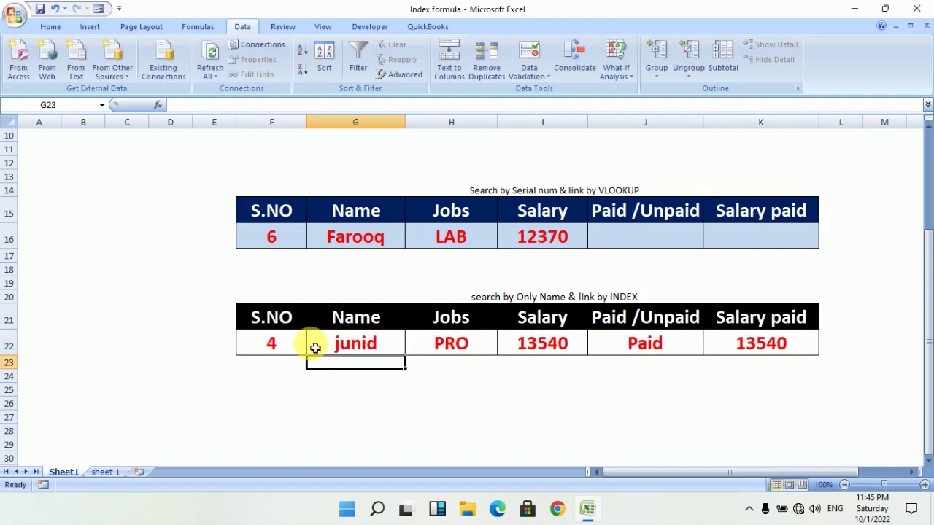
Delete the name in G22 and the MATCH formula in F22.
click(352, 347)
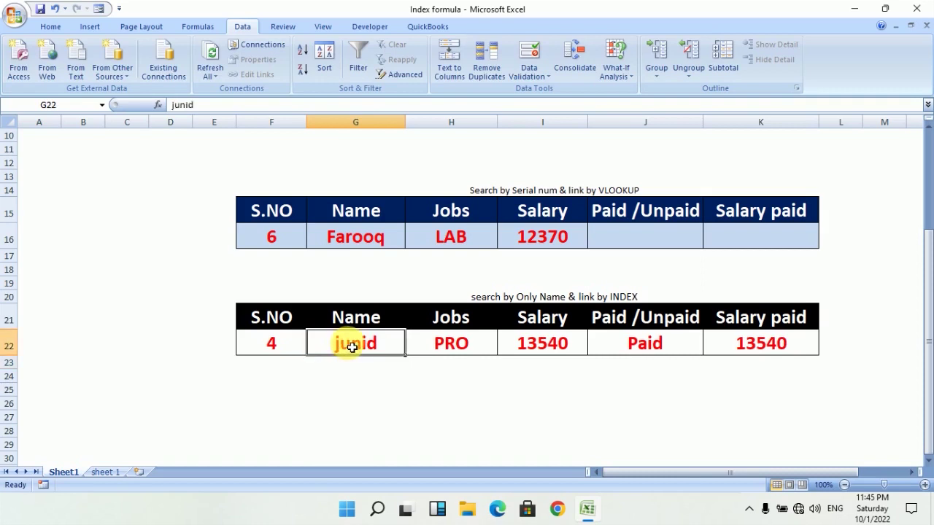
key(Delete)
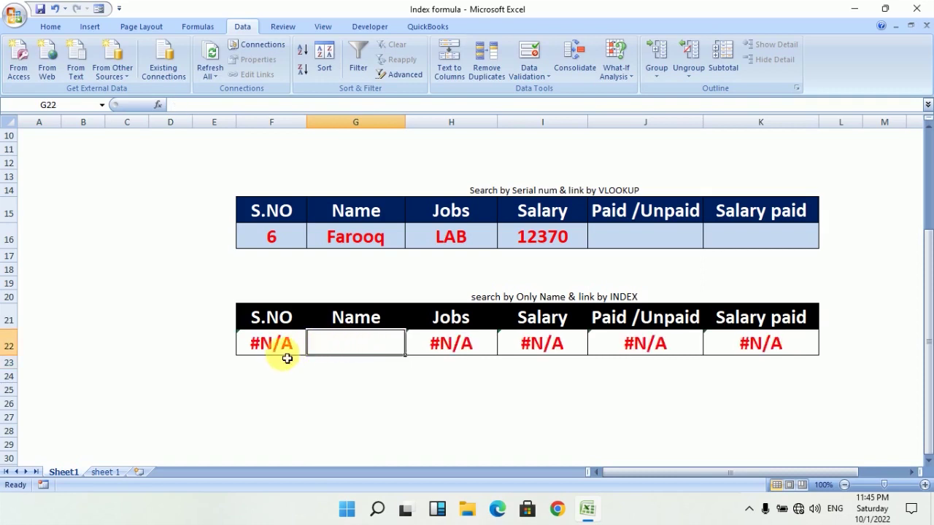
click(284, 352)
key(Delete)
click(364, 349)
click(278, 352)
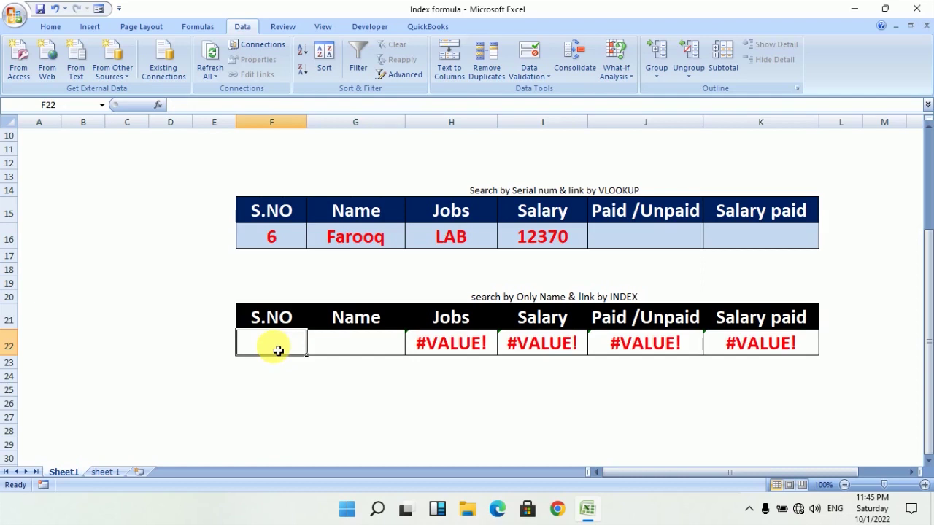
Retype =MATCH(G22,'sheet 1'!F7:F16,0) in F22, correcting an extra 0 in the match type.
text(=mat)
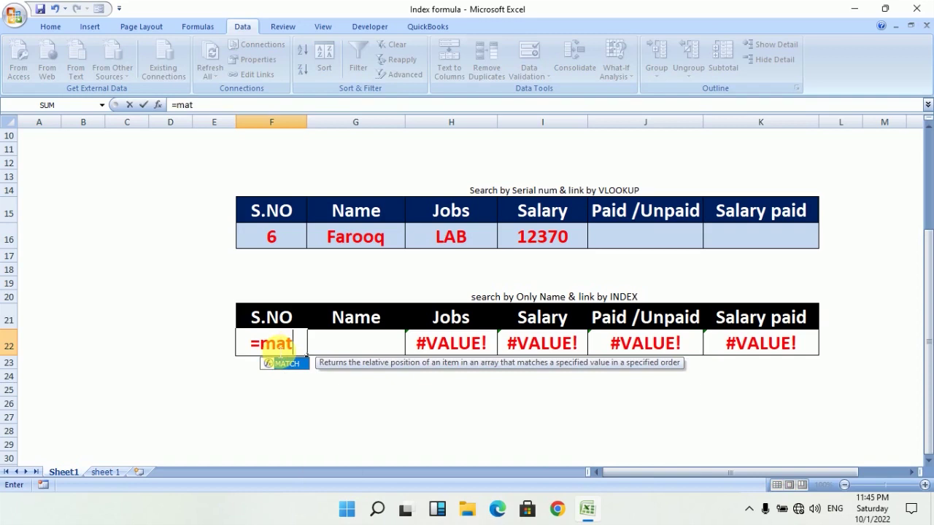
double_click(284, 362)
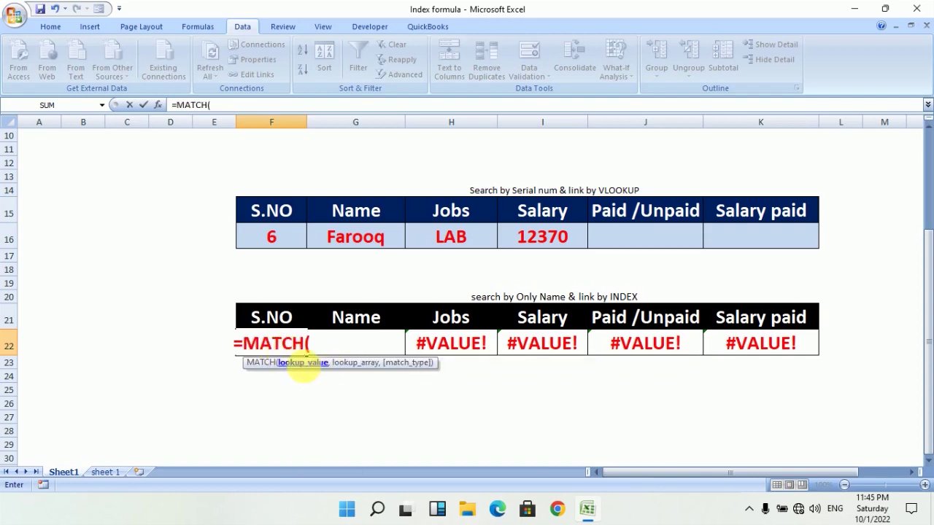
click(376, 341)
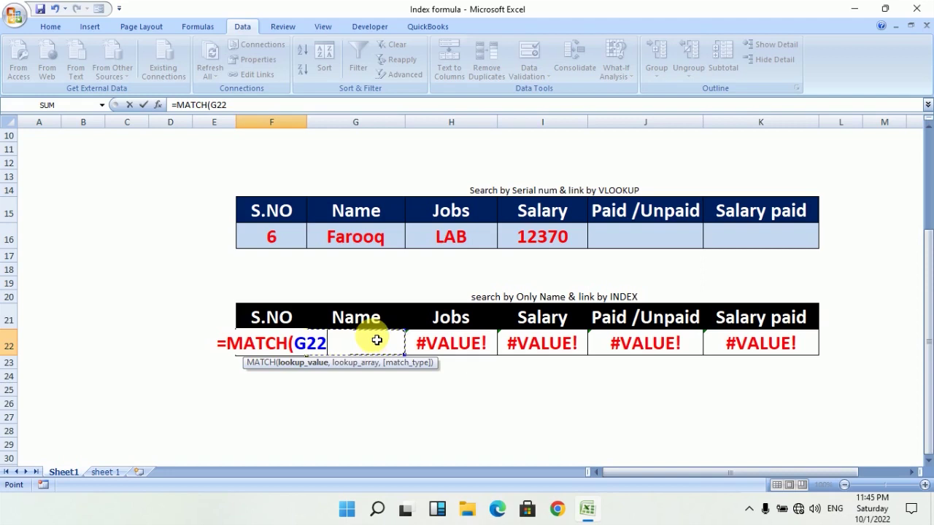
text(,)
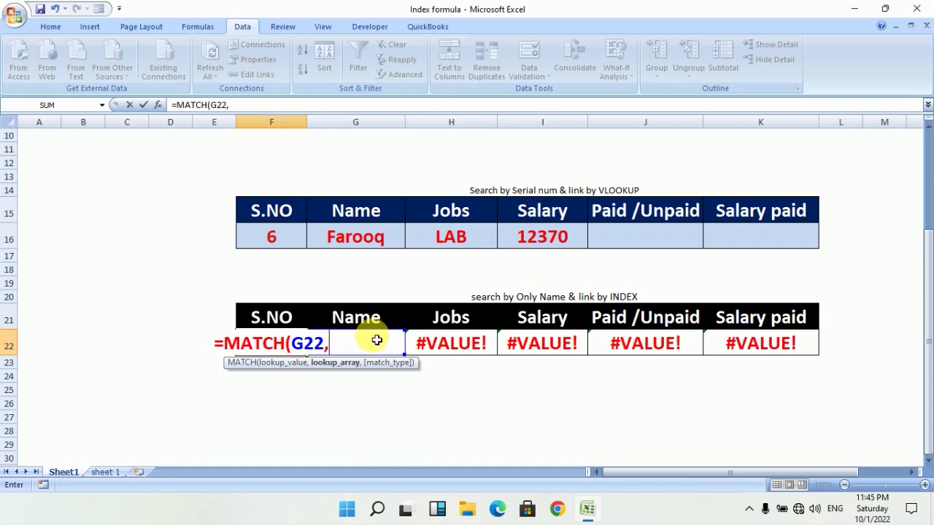
click(111, 472)
mouse_move(339, 226)
mouse_down()
mouse_move(348, 445)
mouse_move(350, 423)
mouse_up()
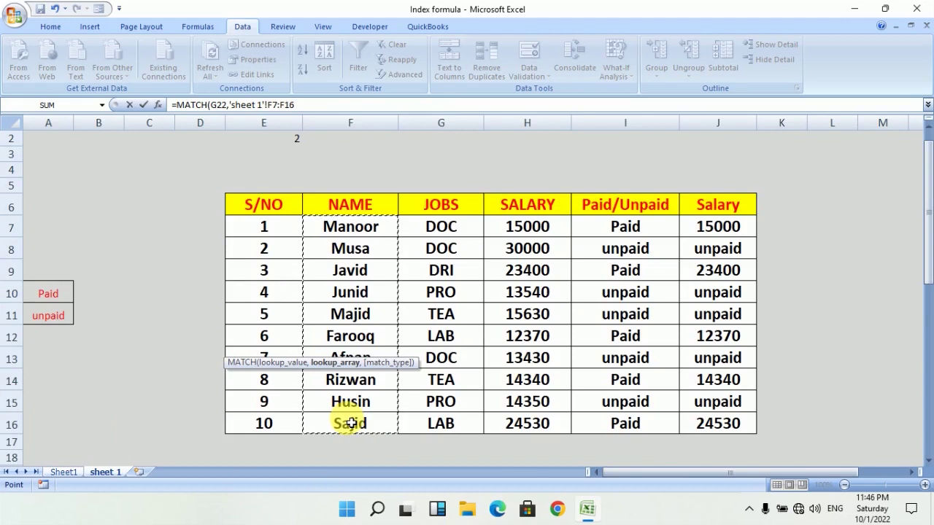
text(,)
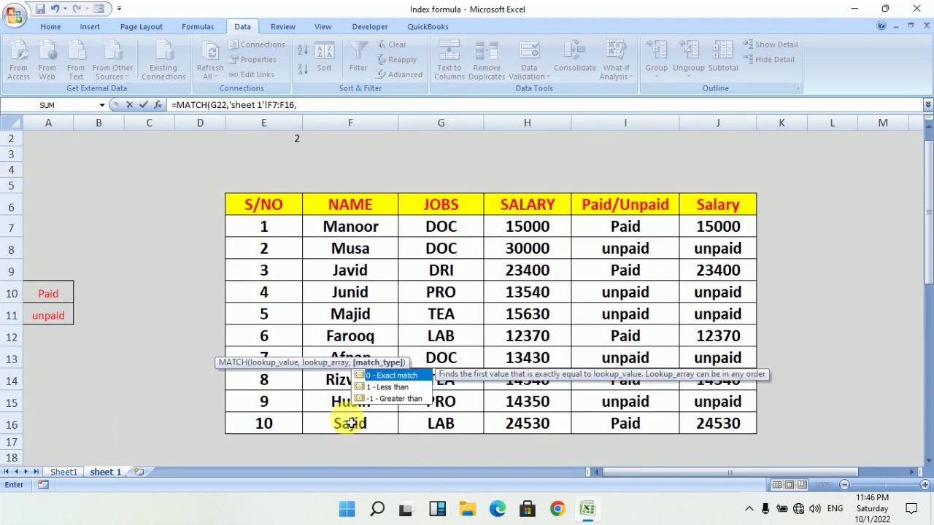
text(00)
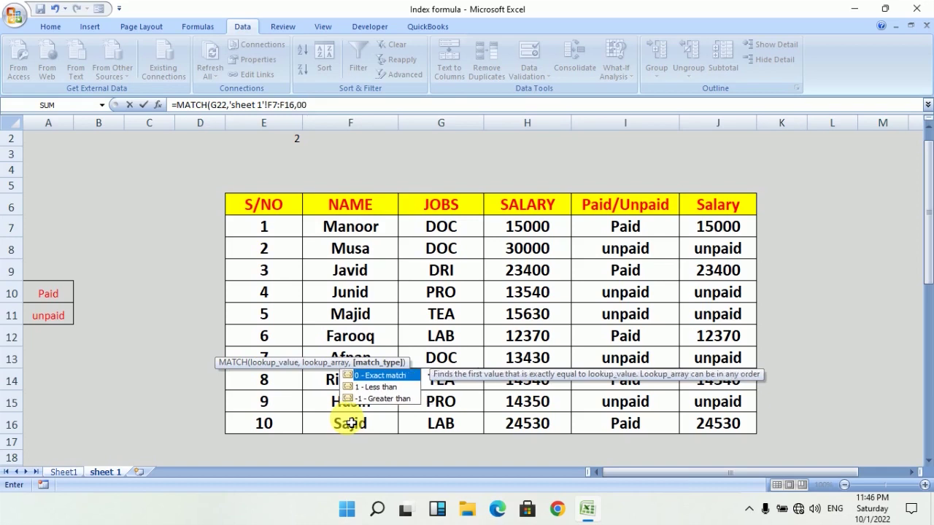
key(BackSpace)
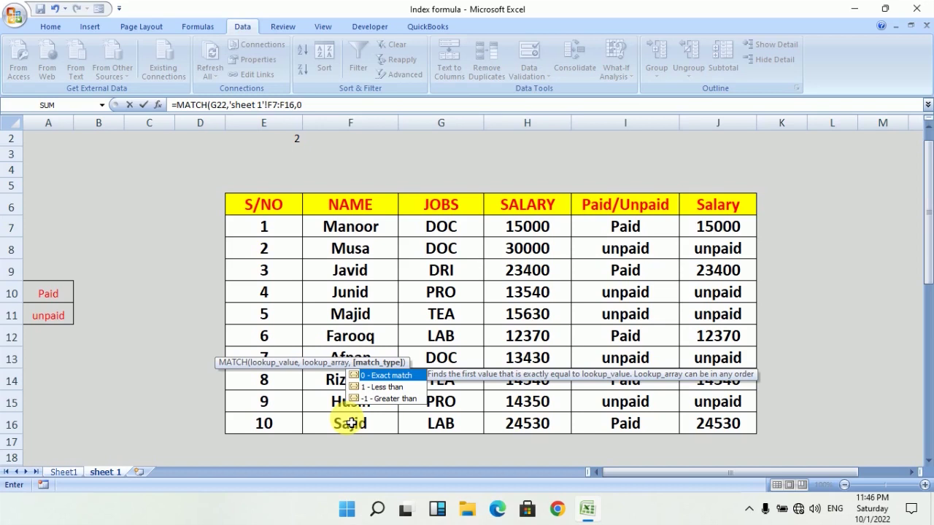
text())
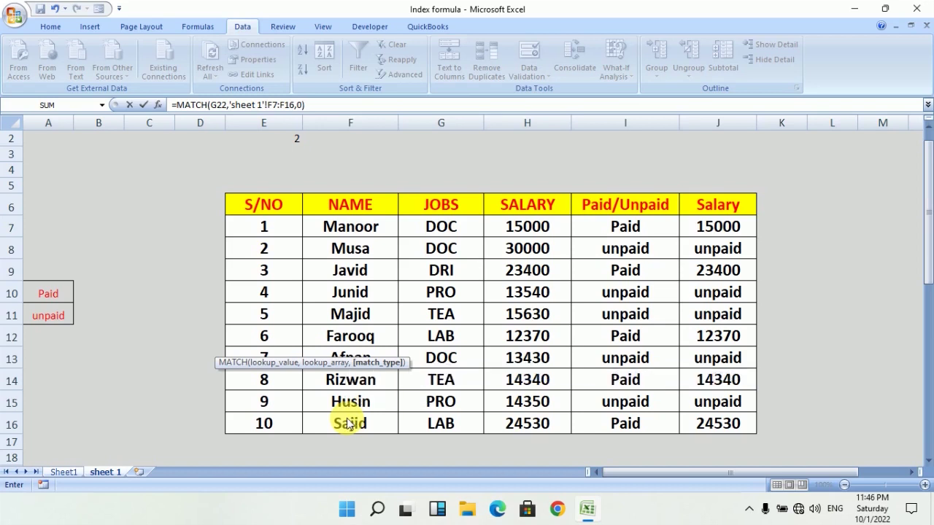
key(Return)
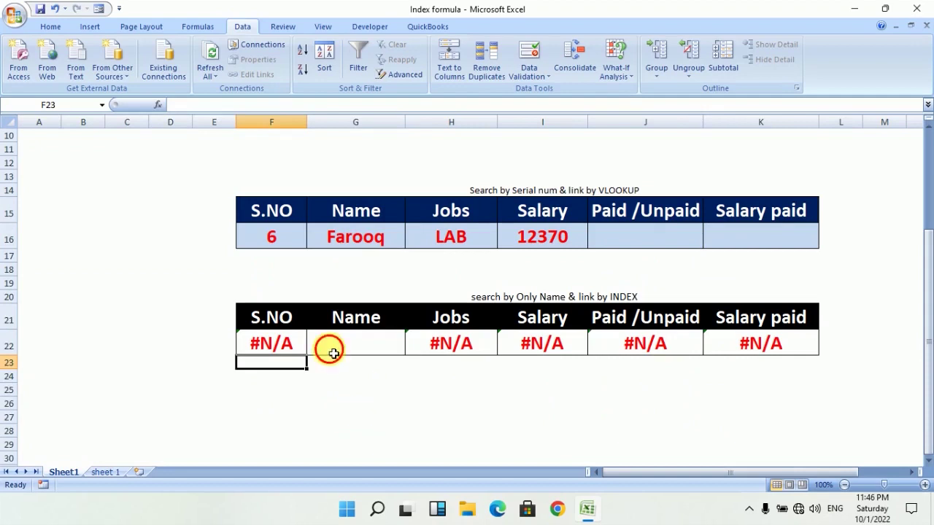
Search for manoor in G22 and clear the H22:K22 result cells.
click(333, 353)
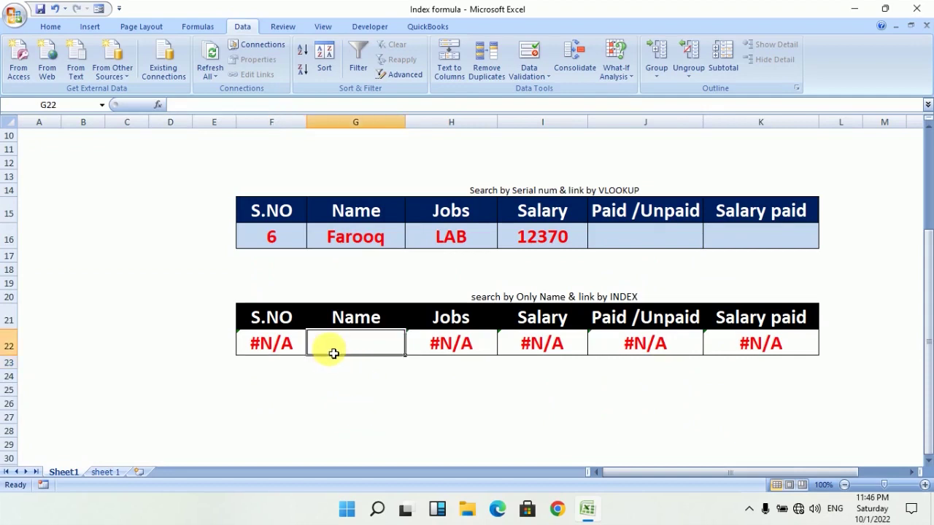
text(manoor)
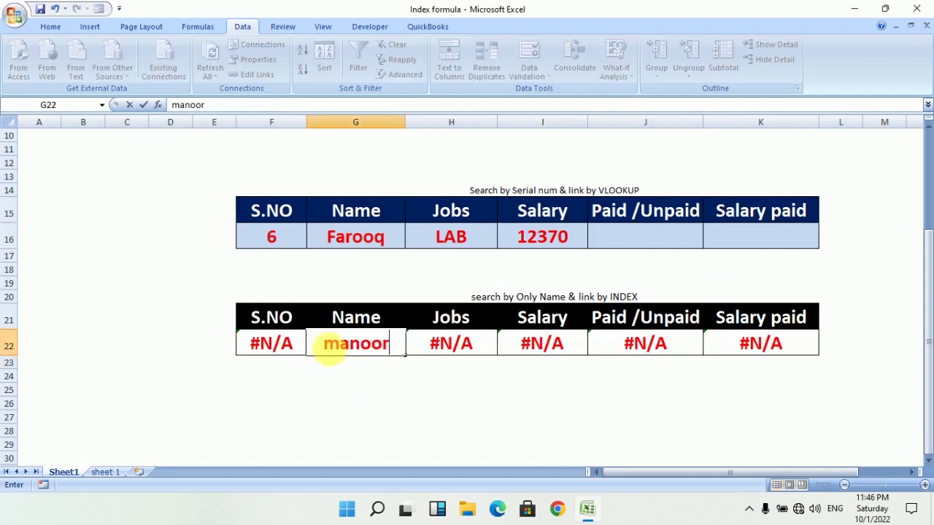
key(Return)
click(358, 402)
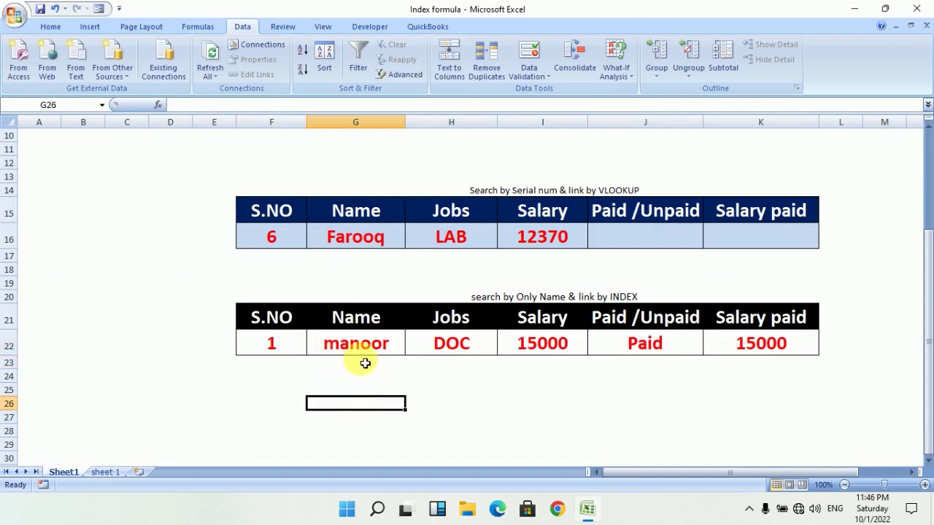
click(370, 349)
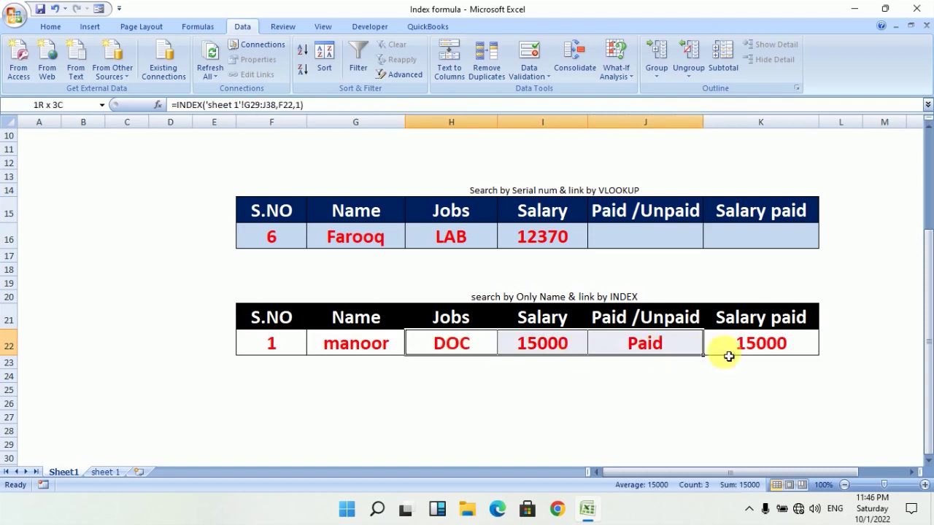
drag(452, 343, 784, 353)
key(Delete)
Enter musa as the searched name in G22, giving S.NO 2.
click(393, 375)
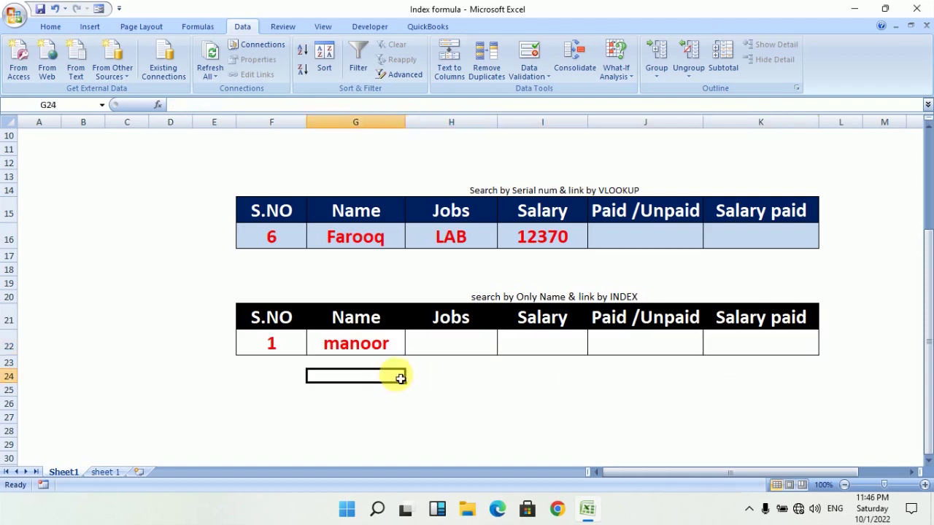
click(345, 343)
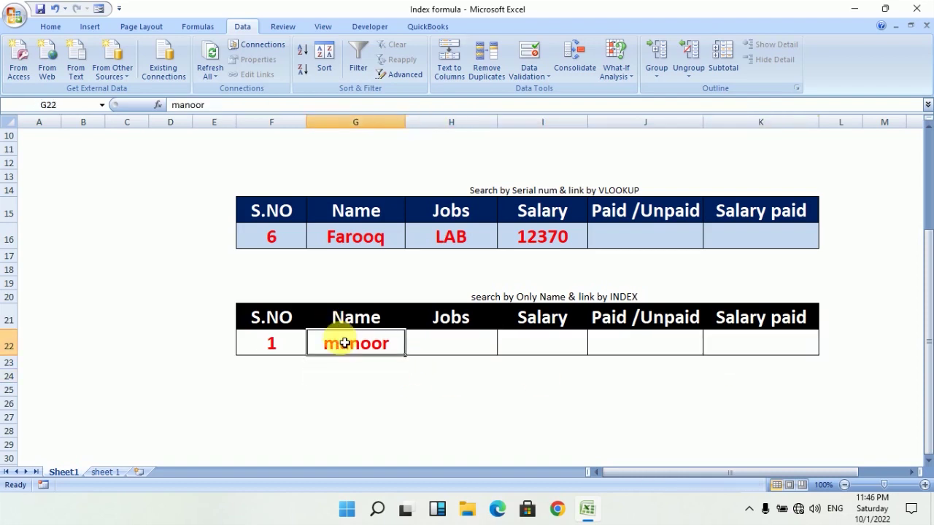
text(musa)
key(Return)
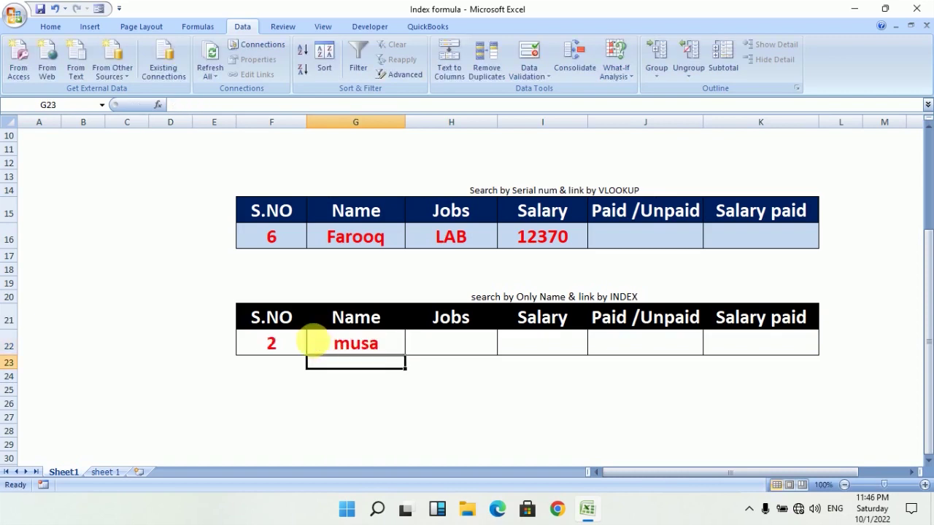
click(334, 402)
click(354, 354)
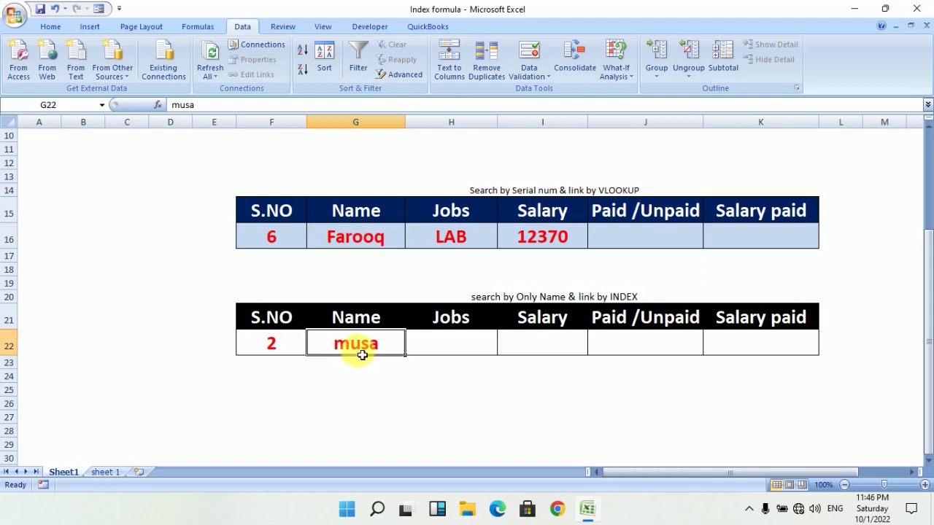
click(108, 474)
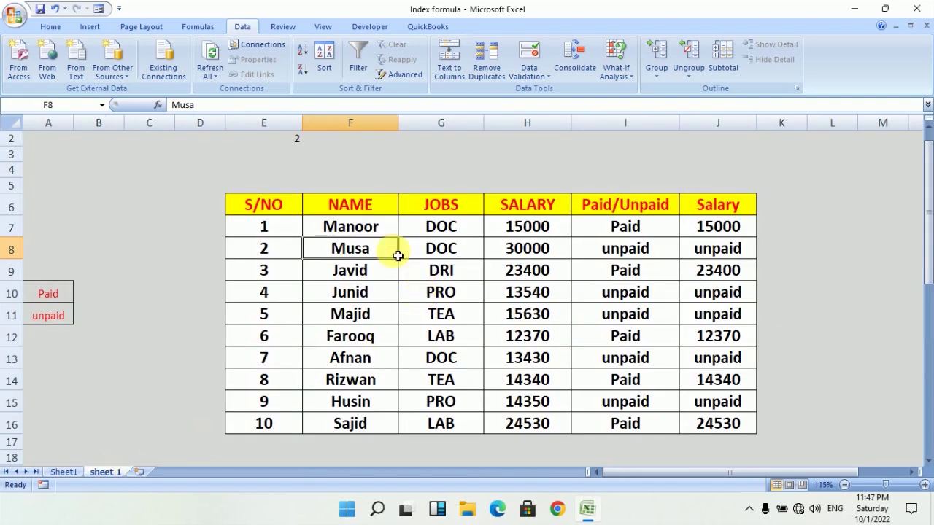
mouse_move(358, 229)
mouse_down()
mouse_move(337, 456)
mouse_move(344, 434)
mouse_up()
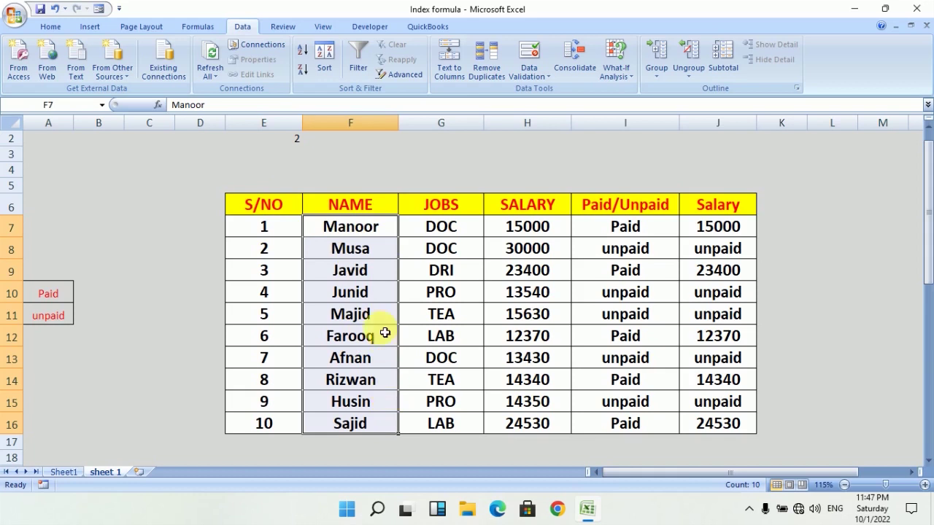
mouse_move(381, 427)
mouse_down()
mouse_move(369, 238)
mouse_move(370, 421)
mouse_up()
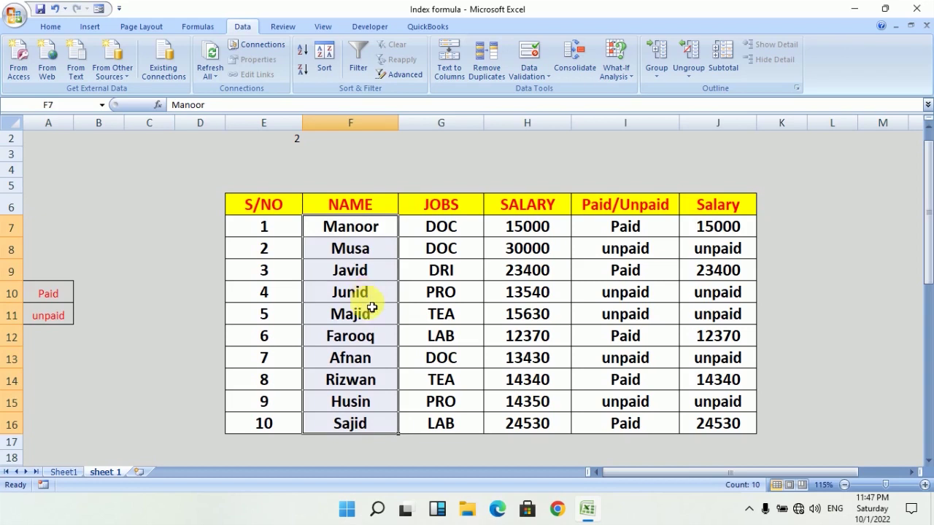
click(368, 313)
click(65, 472)
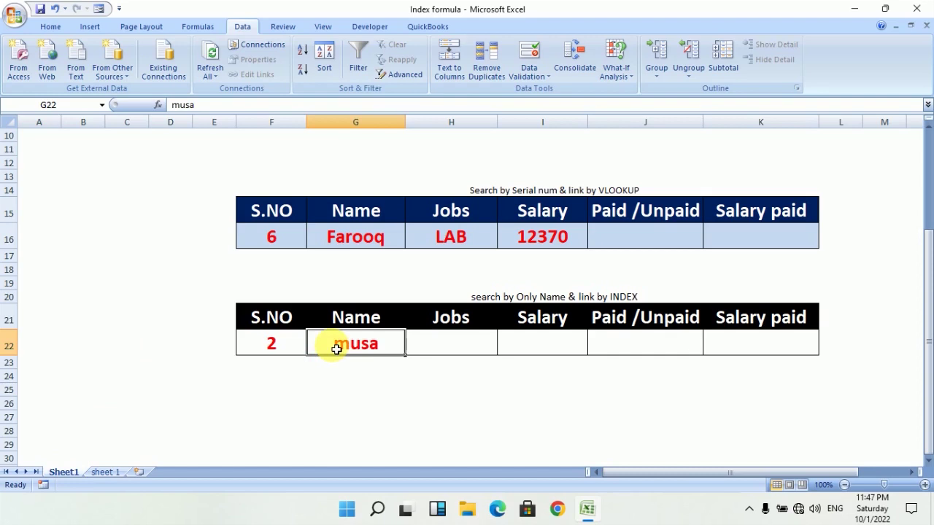
click(115, 474)
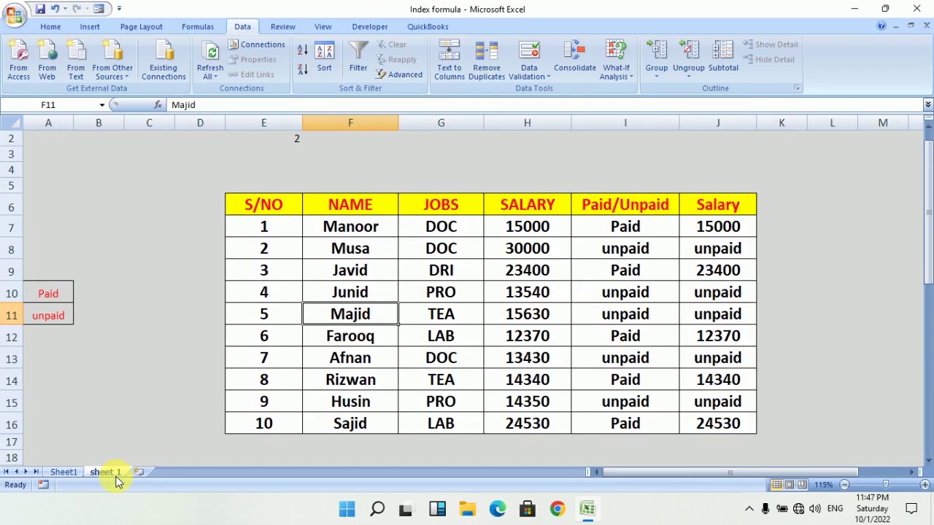
click(64, 471)
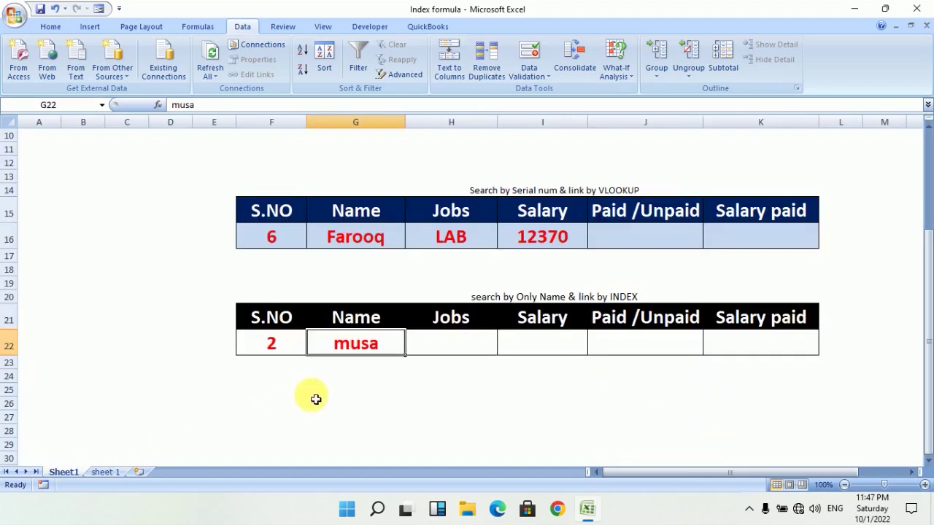
Search for javid, then start an INDEX in Jobs cell H22 with array 'sheet 1'!G7:J16.
text(javi)
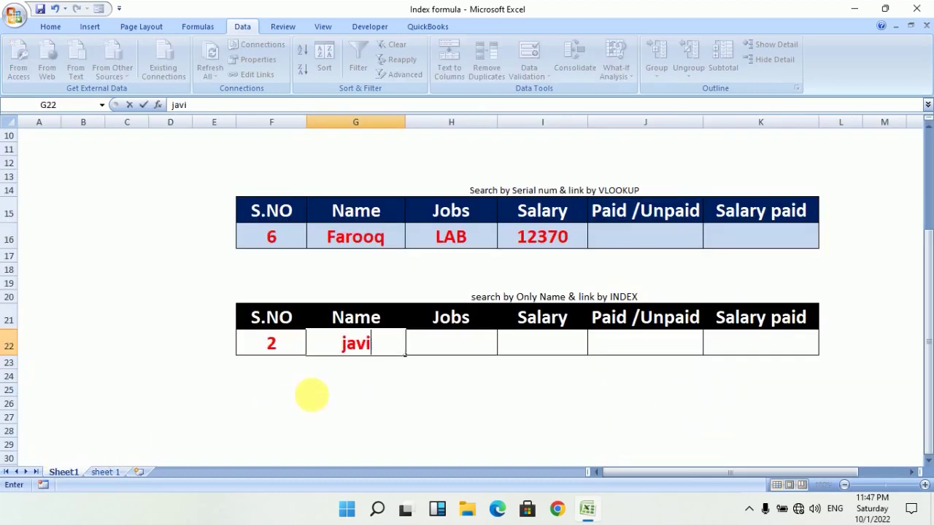
text(d)
key(Return)
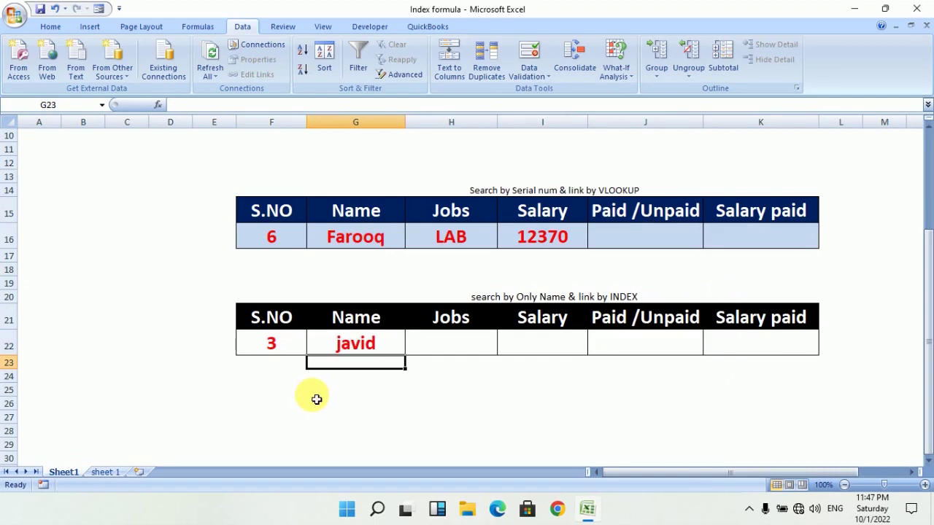
click(463, 342)
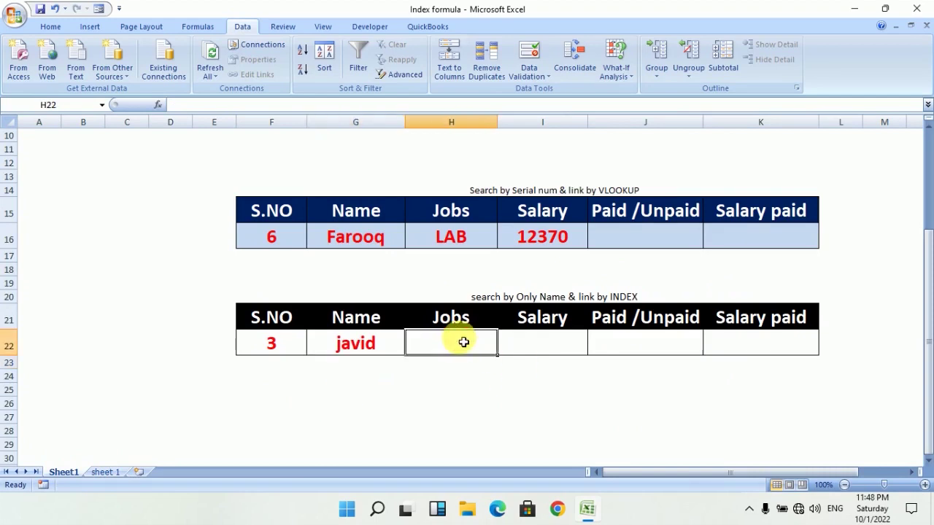
text(=ind)
key(Tab)
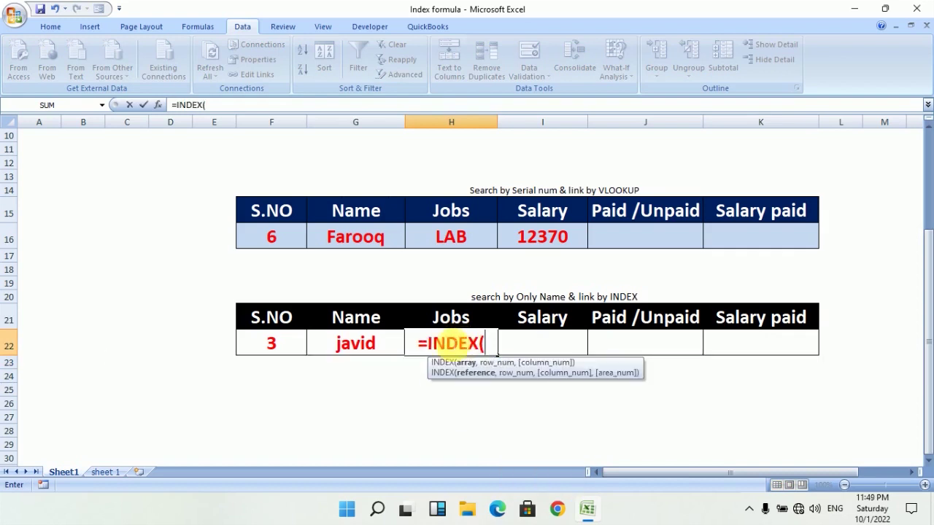
key(ctrl+a)
key(Return)
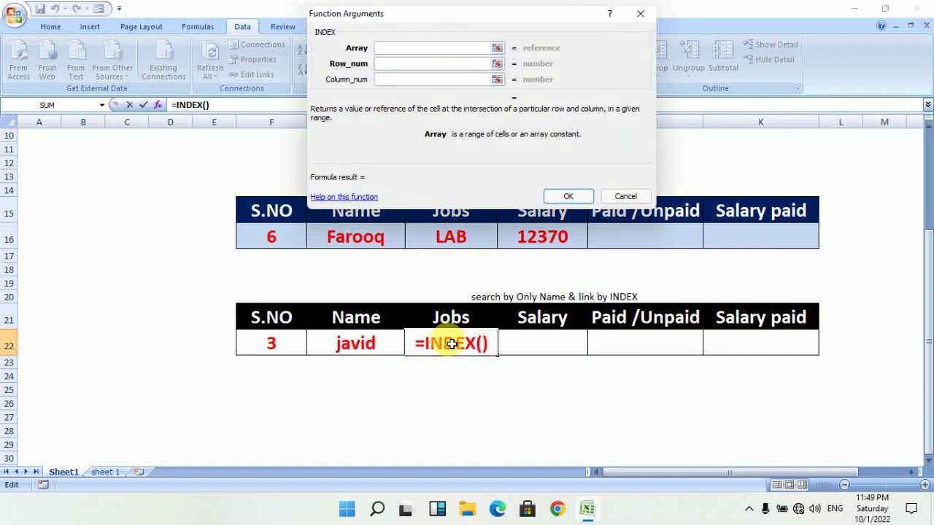
click(105, 473)
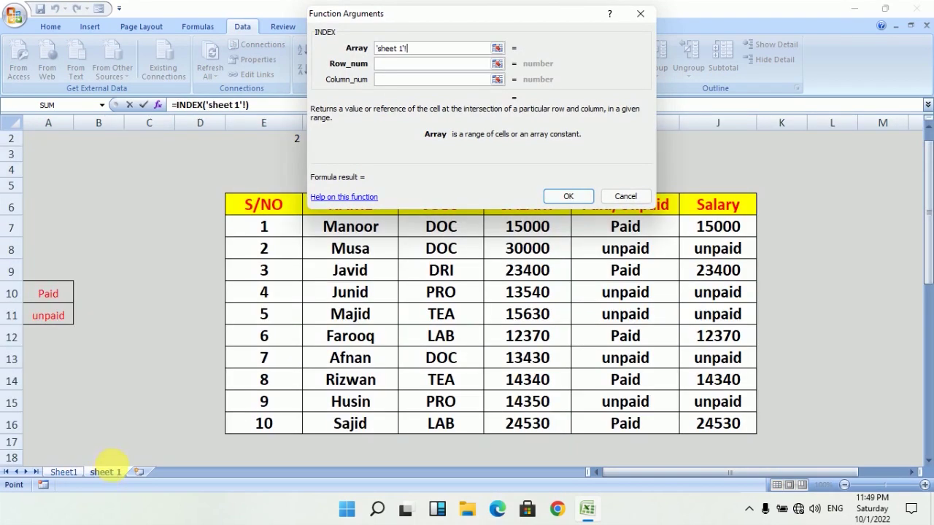
mouse_move(344, 227)
mouse_down()
mouse_move(636, 392)
mouse_move(729, 427)
mouse_up()
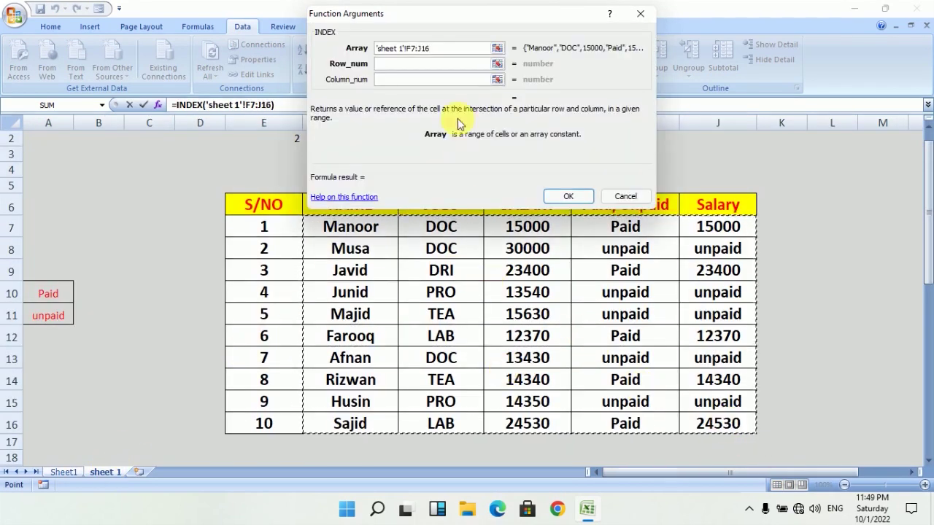
drag(409, 16, 449, 11)
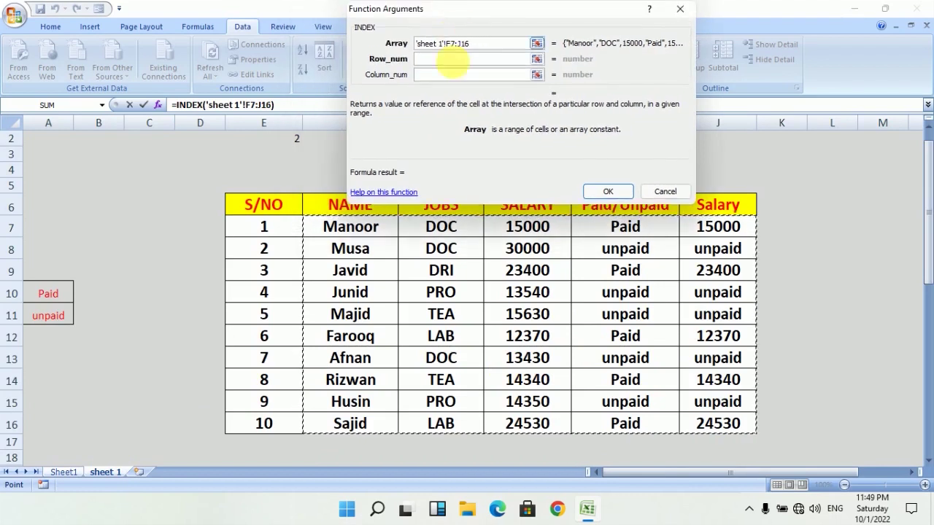
drag(438, 232, 696, 427)
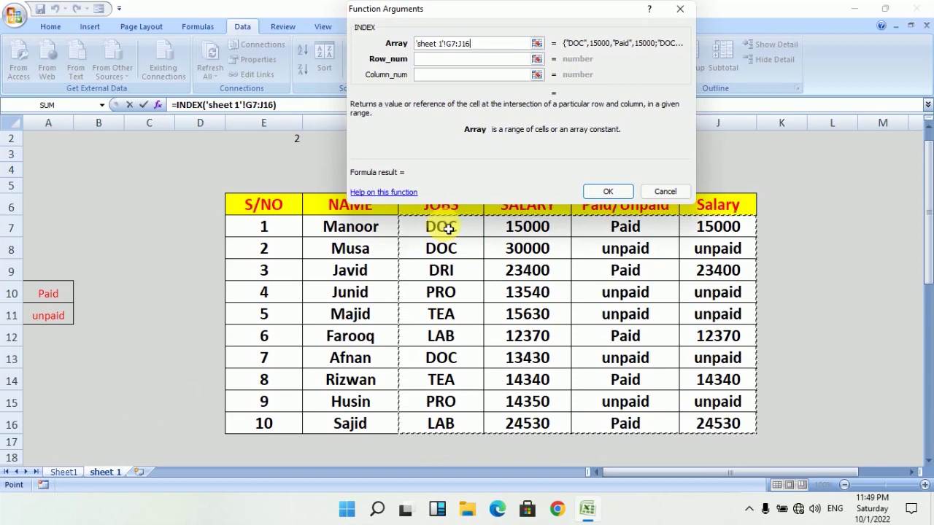
click(448, 228)
drag(448, 228, 727, 438)
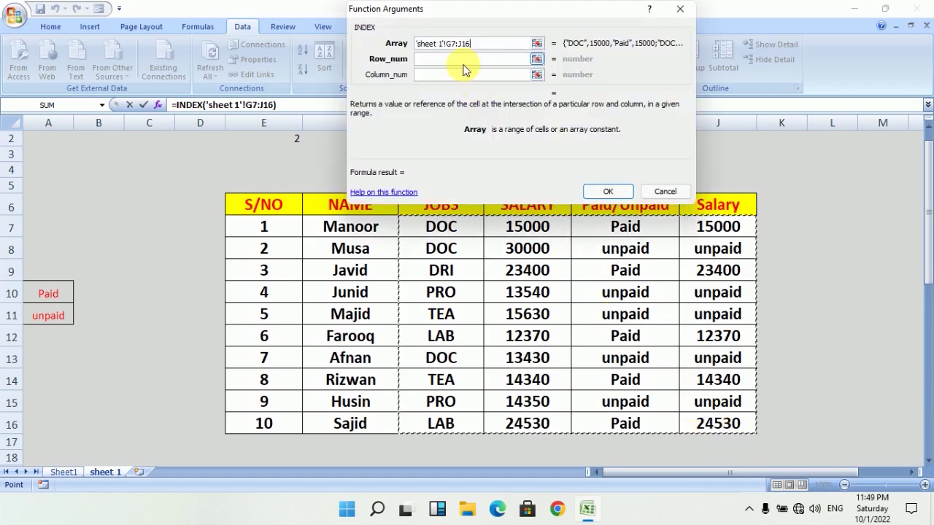
Set the INDEX row number to F22 and column number to 1.
click(463, 61)
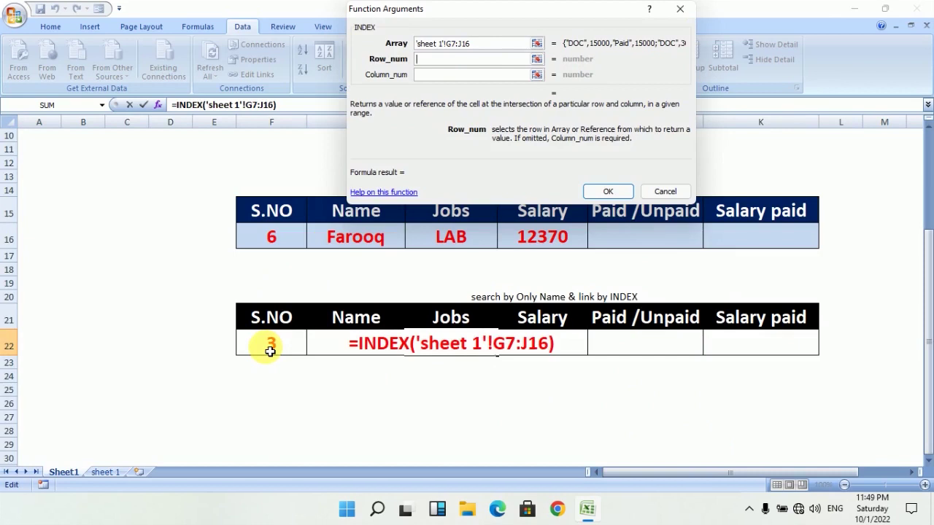
click(270, 351)
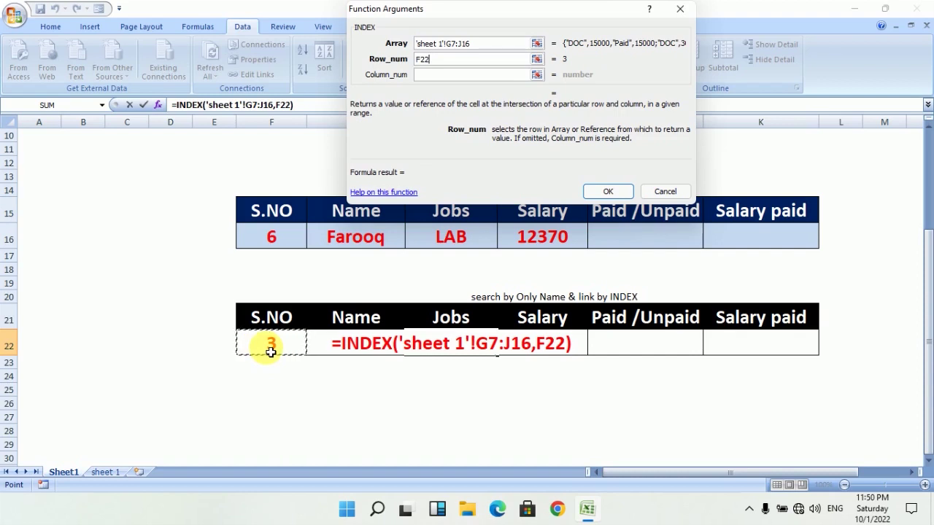
click(455, 75)
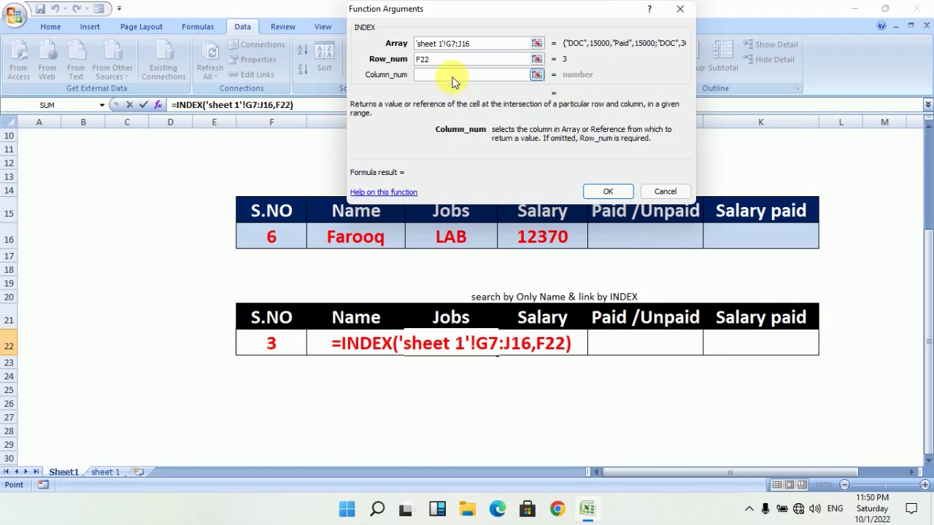
text(1)
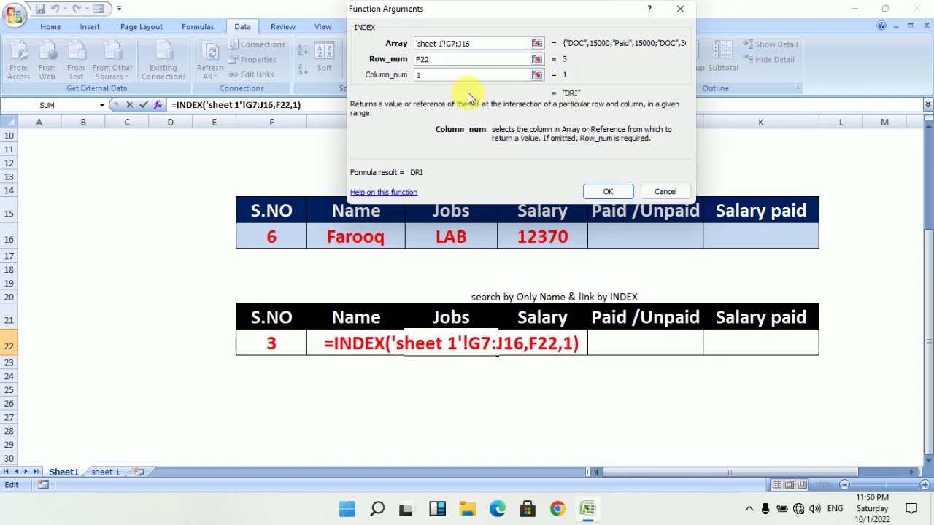
click(608, 191)
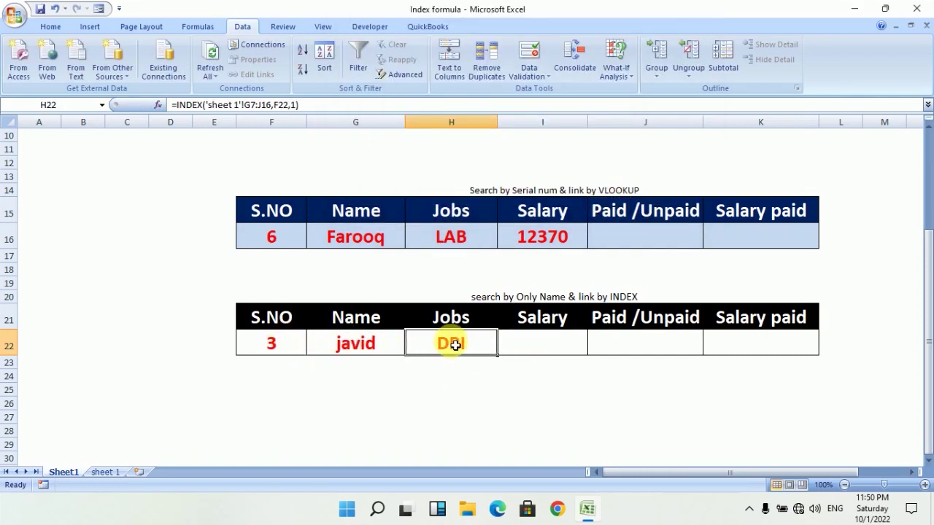
Change the name to musa, returning DOC, and review the MATCH and INDEX formulas.
click(398, 351)
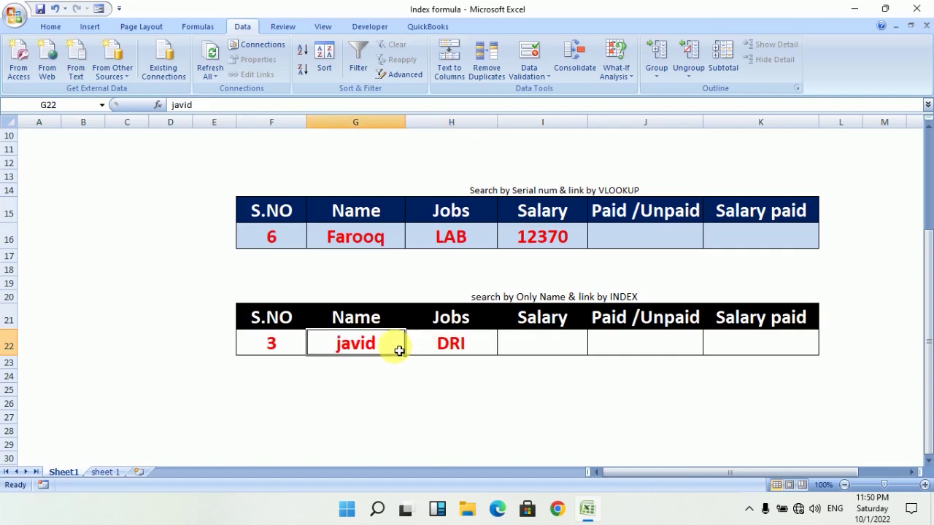
text(musa)
key(Return)
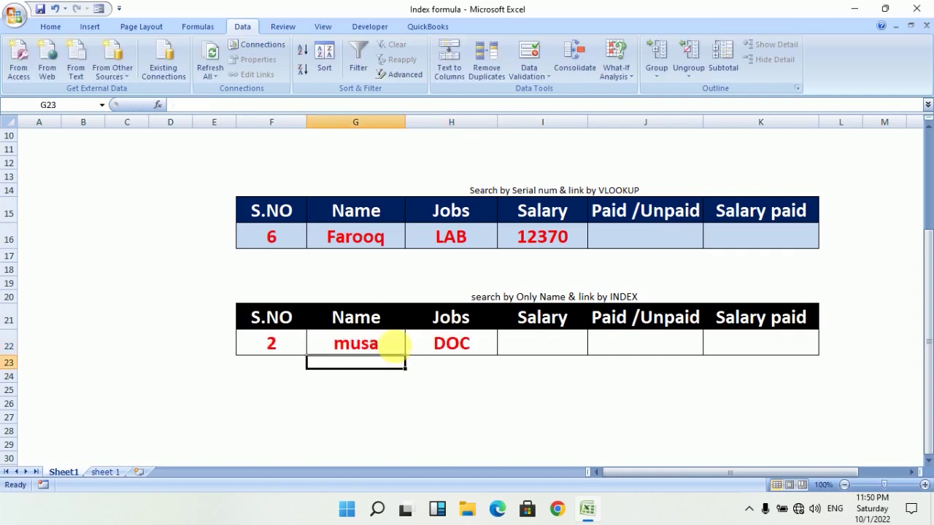
click(469, 348)
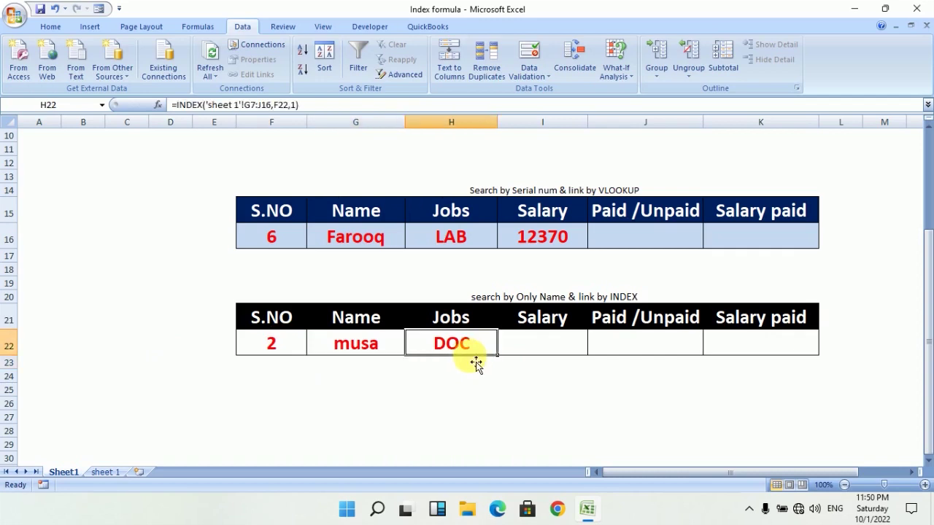
click(360, 355)
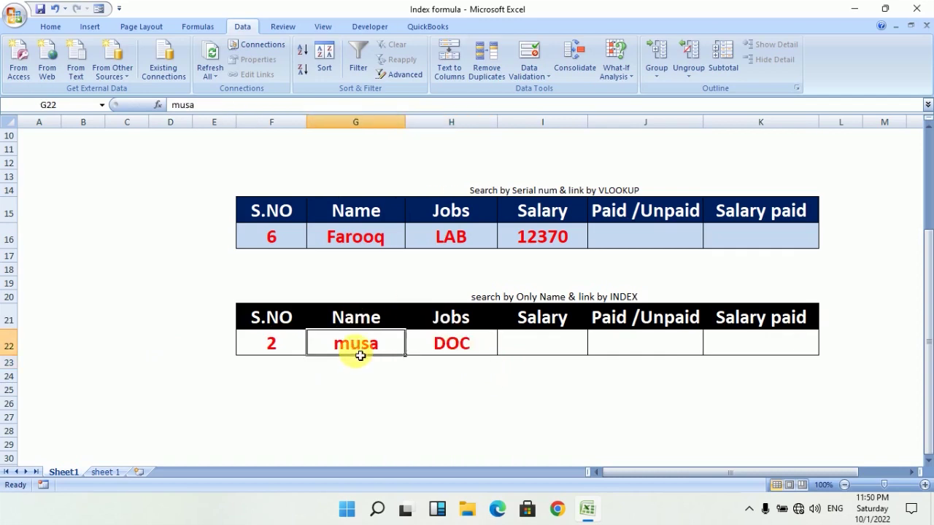
click(273, 352)
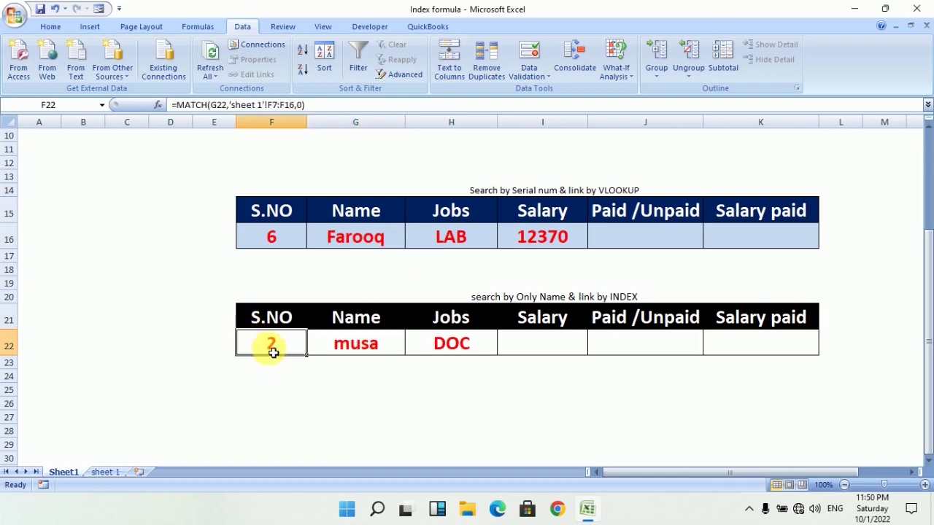
click(474, 351)
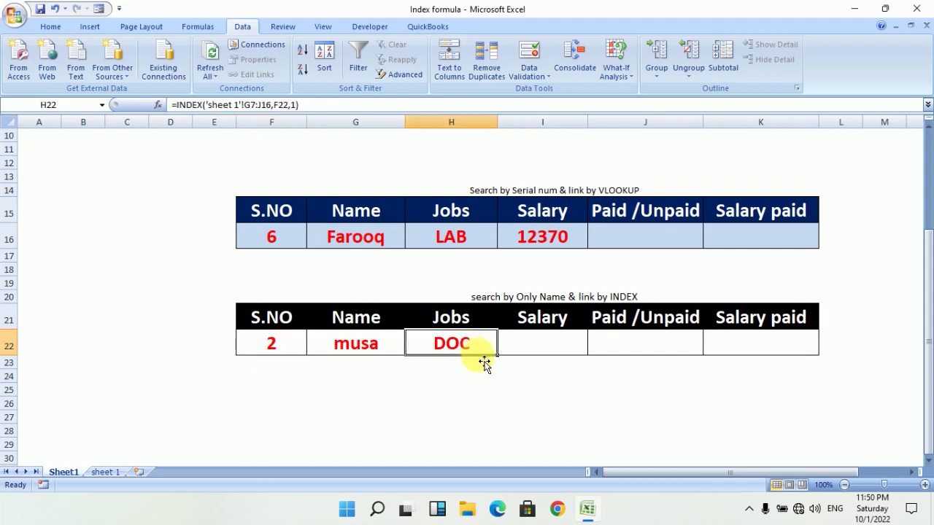
click(317, 347)
click(267, 342)
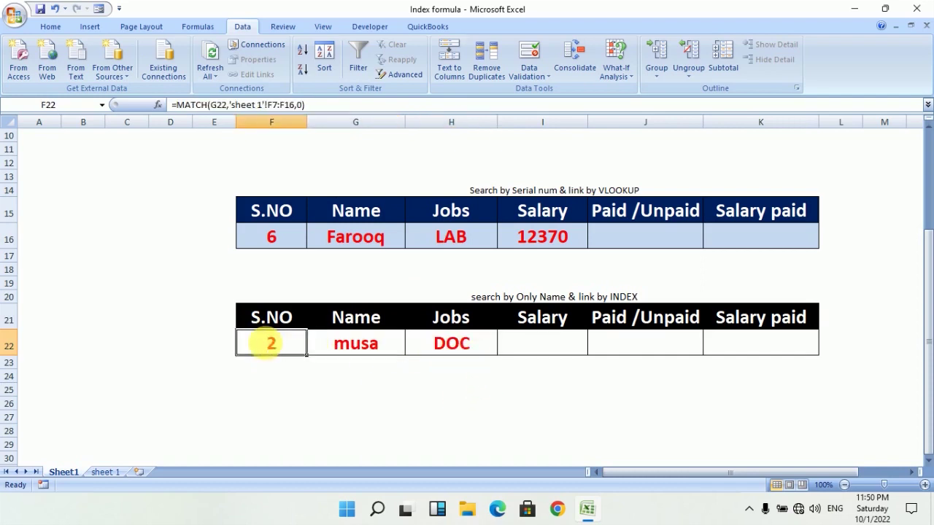
click(436, 349)
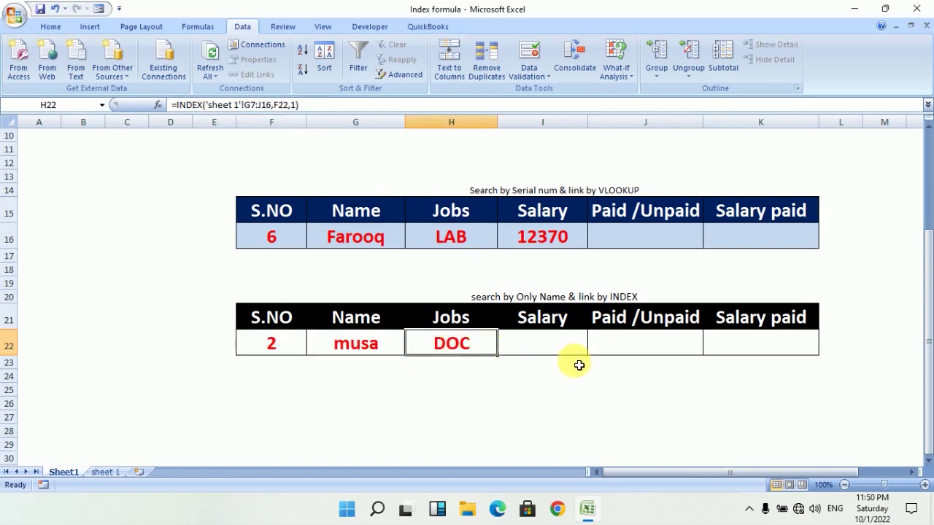
click(354, 344)
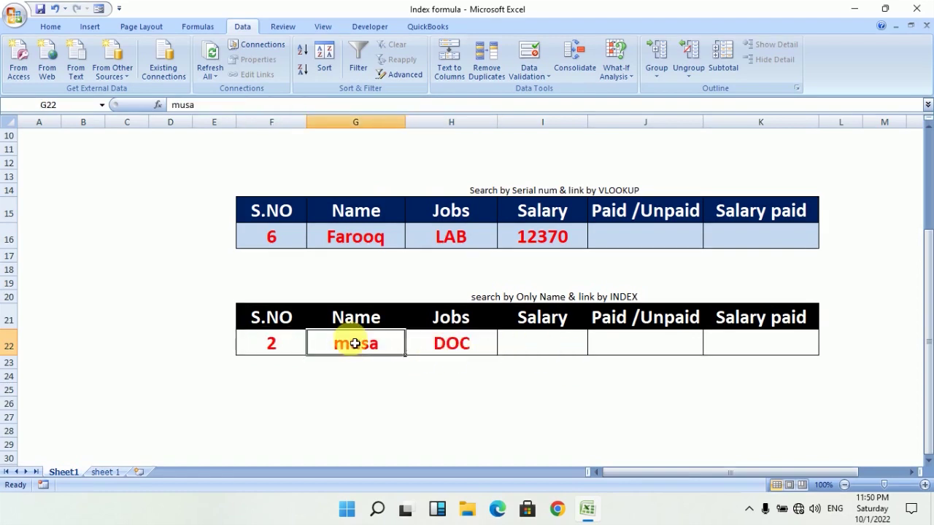
click(254, 355)
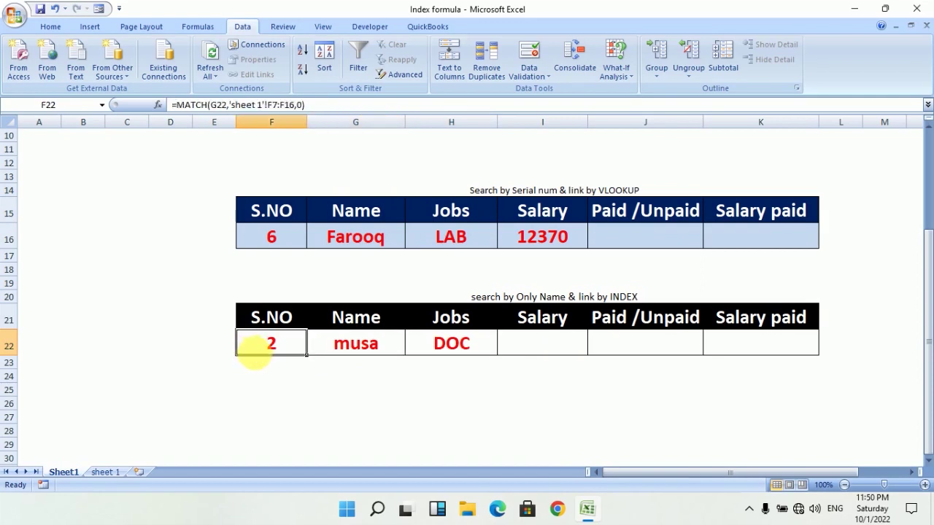
click(482, 338)
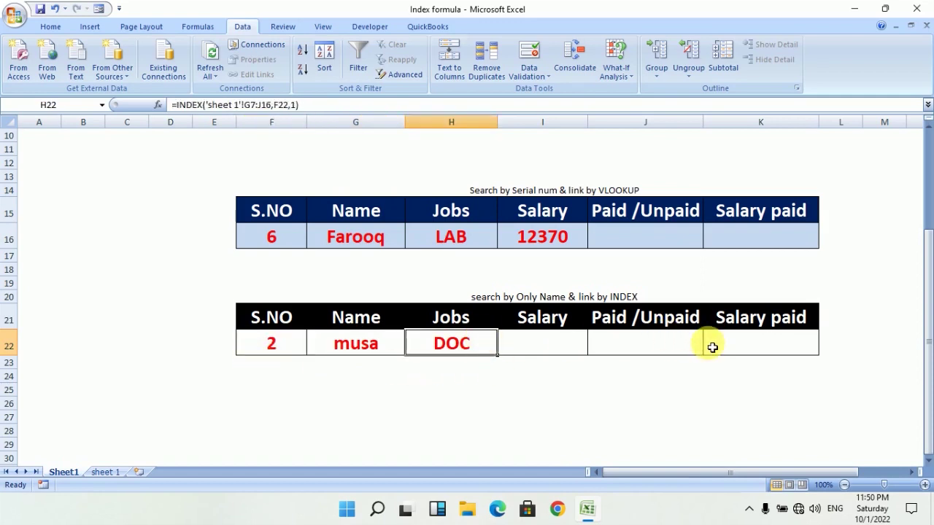
click(558, 352)
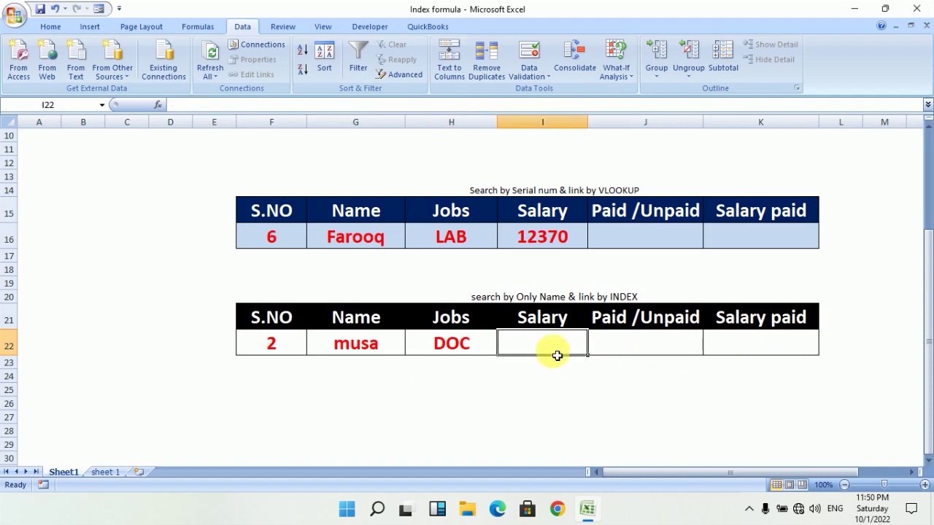
Enter an INDEX in Salary cell I22 using 'sheet 1'!G7:J16, row F22, column 2.
text(=ind)
key(Tab)
key(ctrl+a)
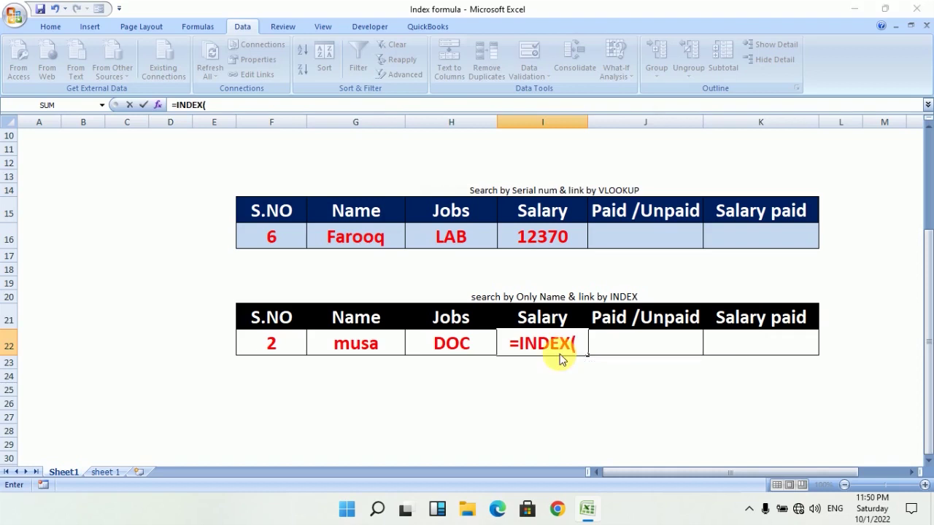
key(Return)
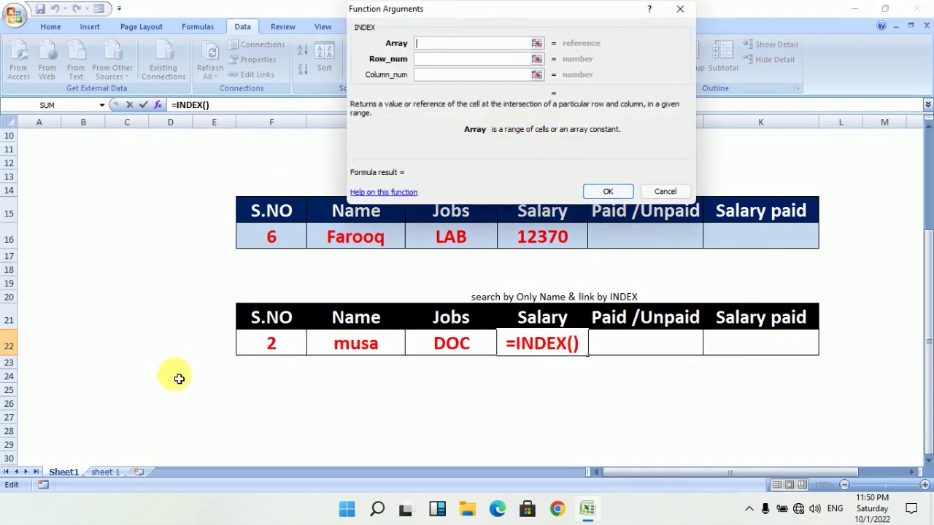
click(113, 474)
drag(454, 228, 711, 425)
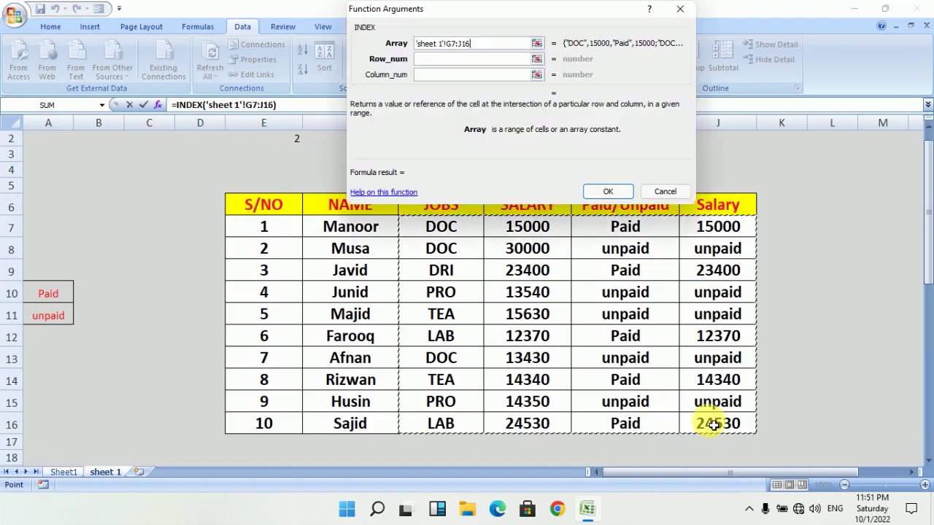
click(476, 62)
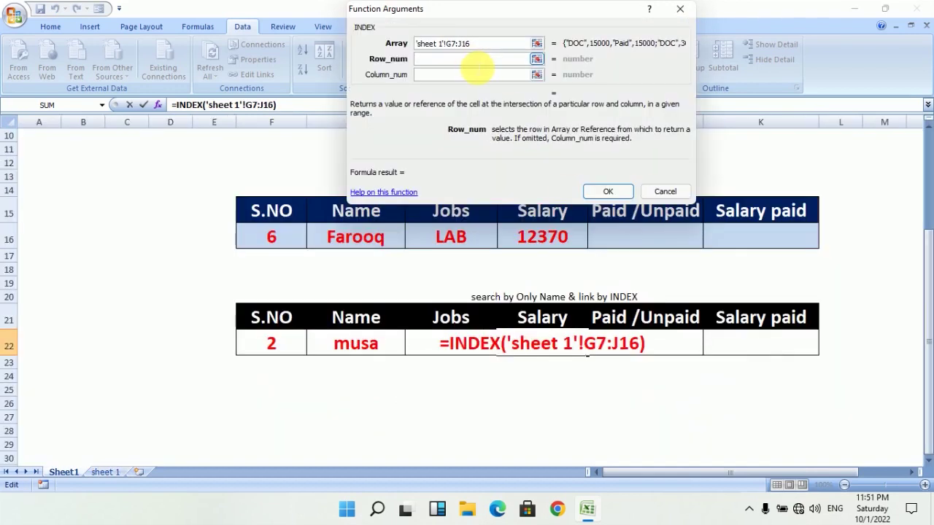
click(272, 344)
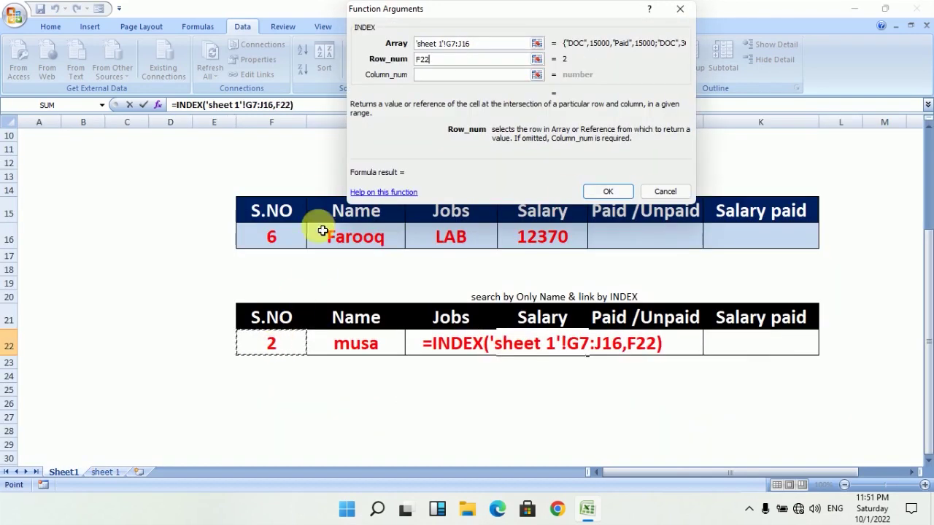
click(461, 76)
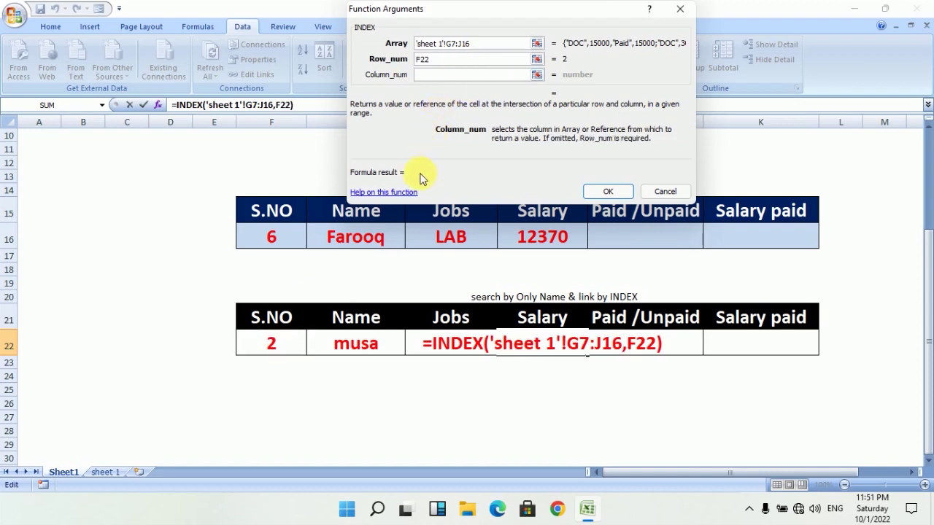
text(2)
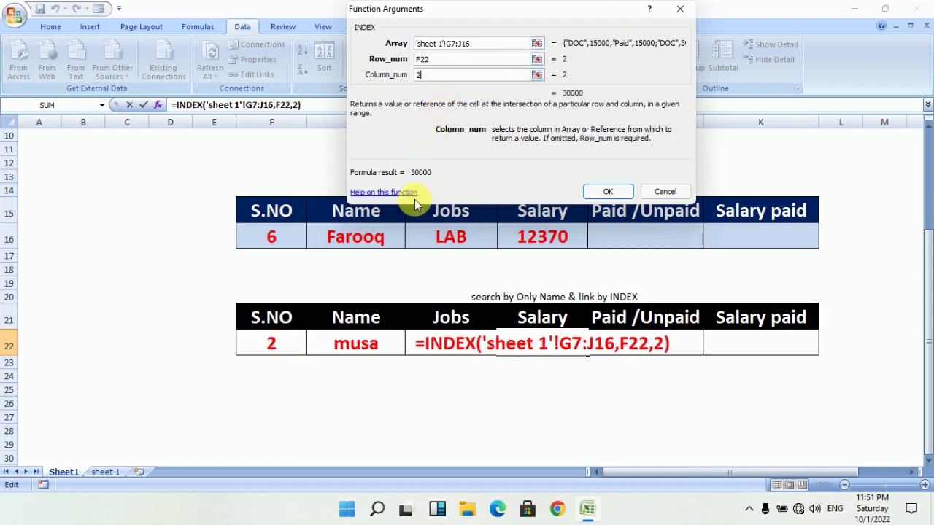
text())
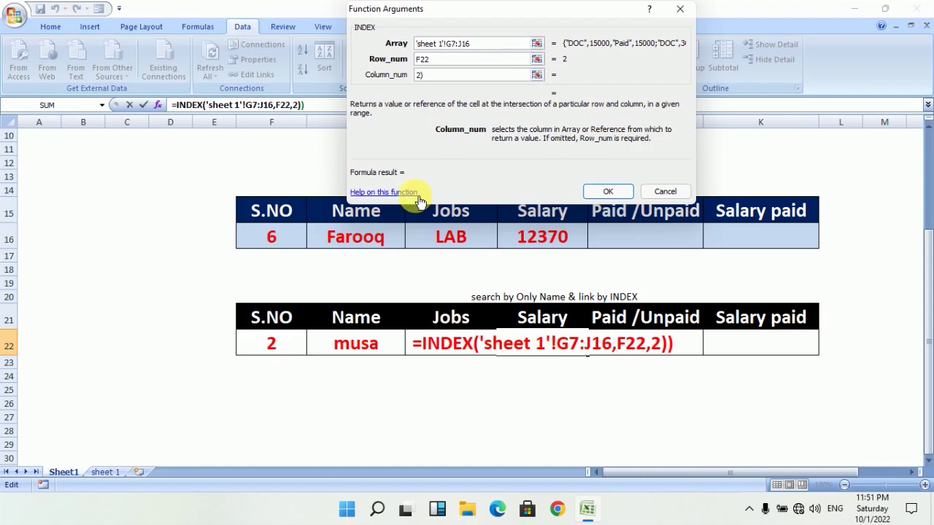
key(Return)
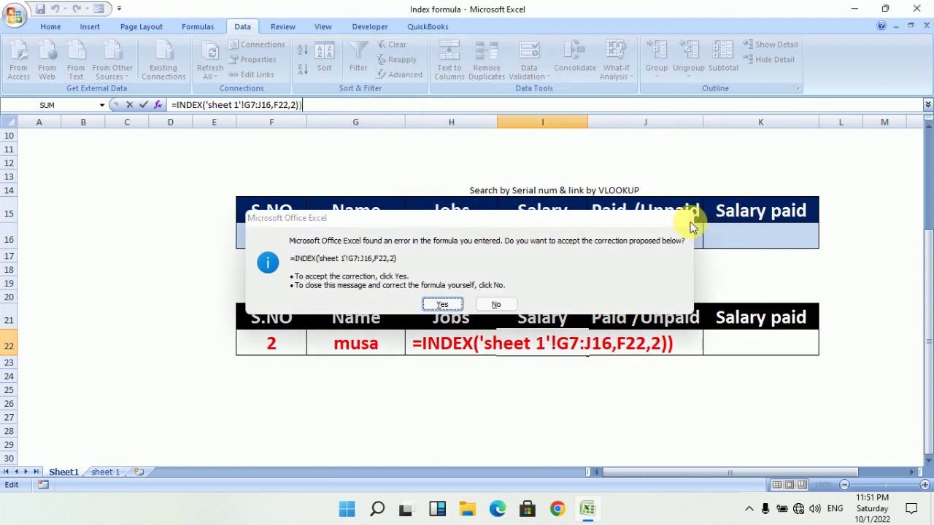
Dismiss the correction prompt and delete the extra ')' so I22 shows 30000.
click(690, 222)
click(457, 299)
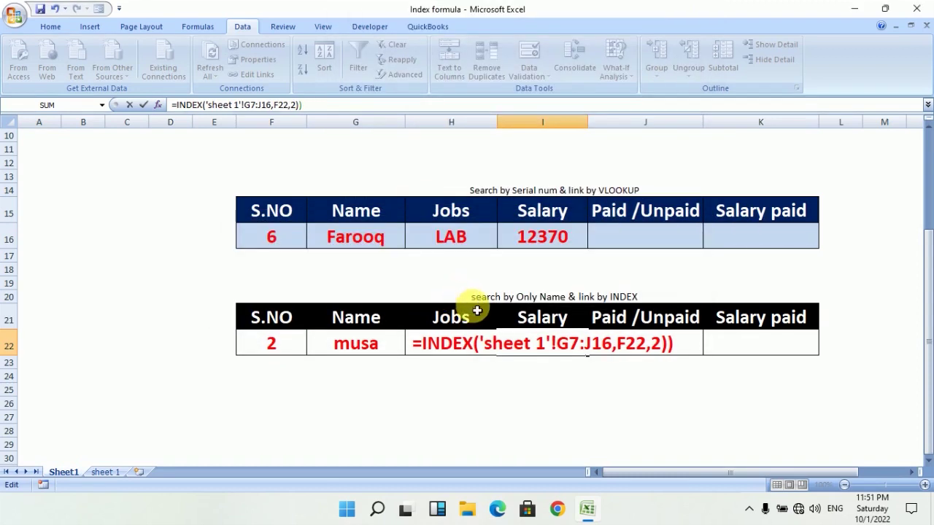
click(678, 347)
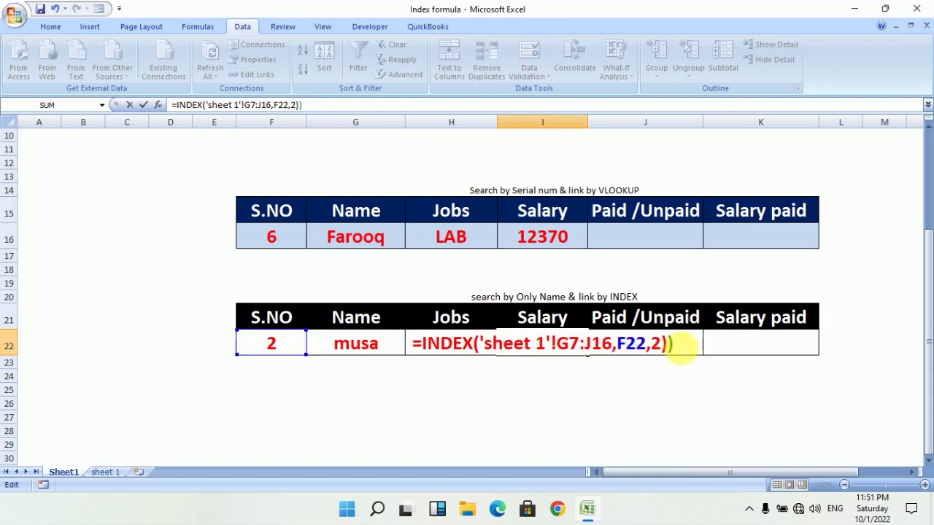
key(BackSpace)
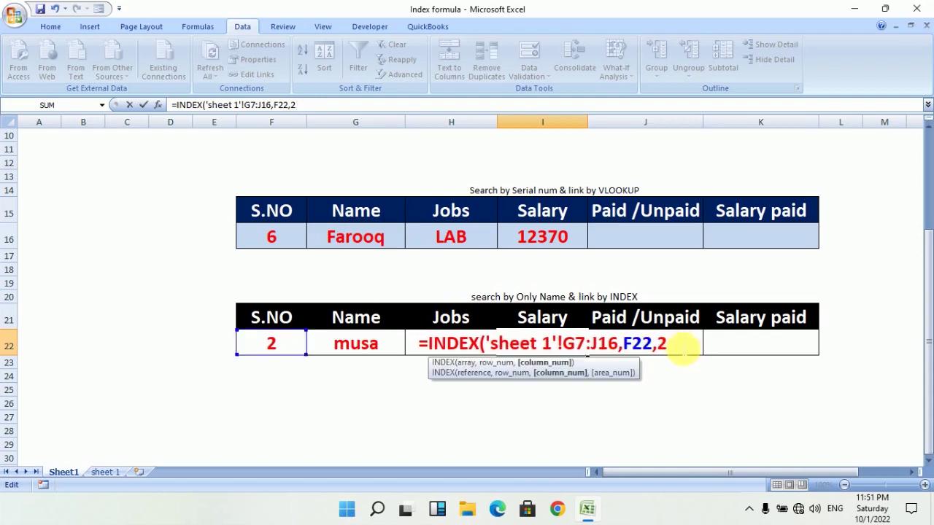
key(Return)
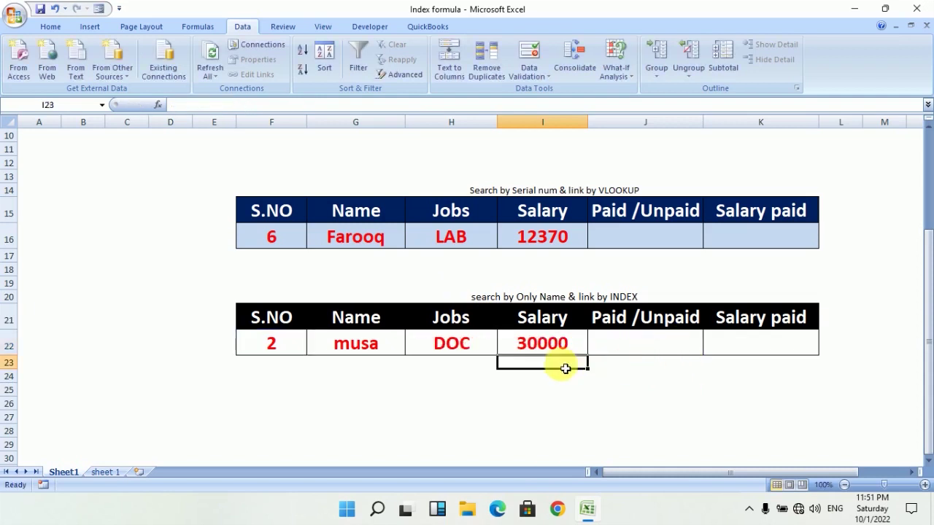
click(525, 349)
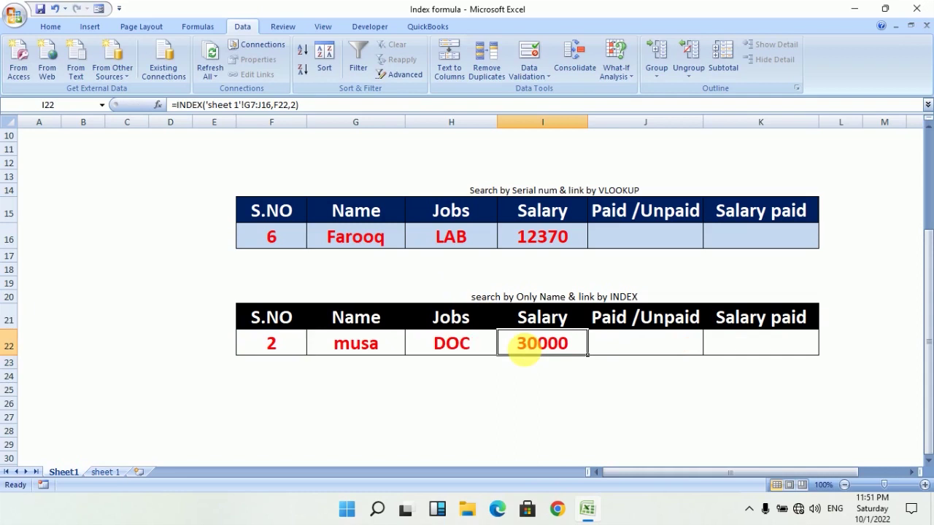
Start an INDEX in Paid /Unpaid cell J22 with array 'sheet 1'!G7:J16.
click(632, 347)
text(=nd)
key(Tab)
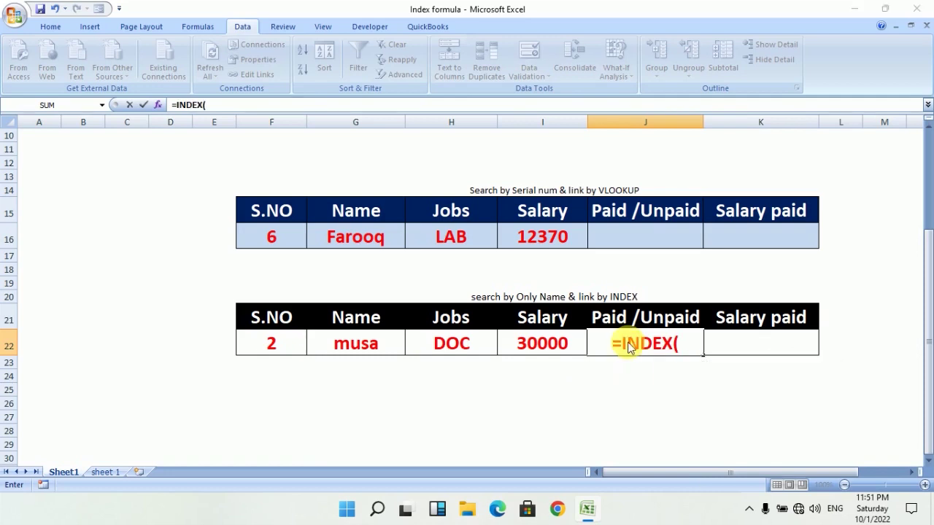
key(ctrl+a)
key(Return)
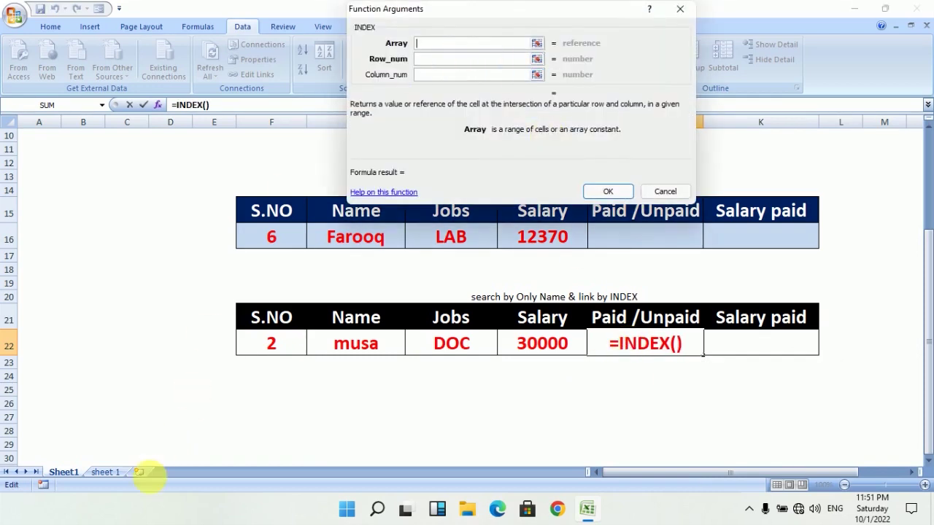
click(95, 472)
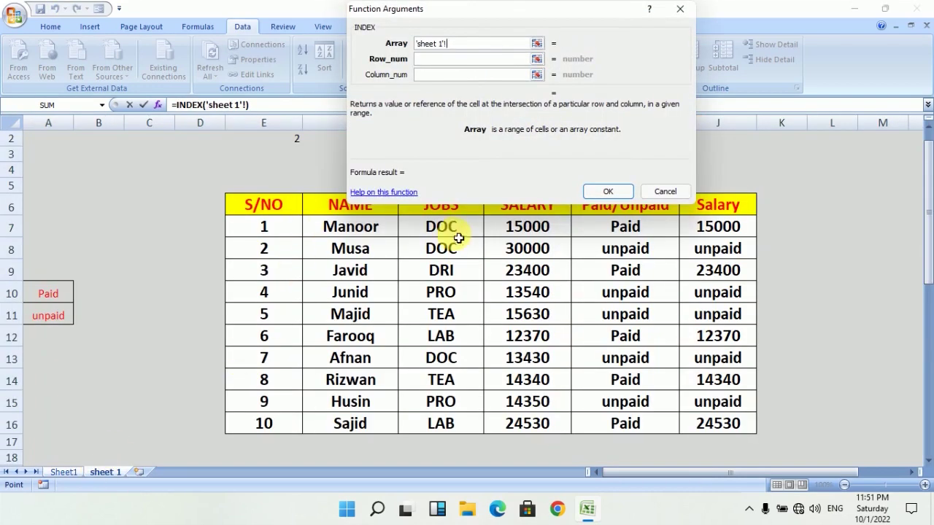
drag(452, 240, 707, 427)
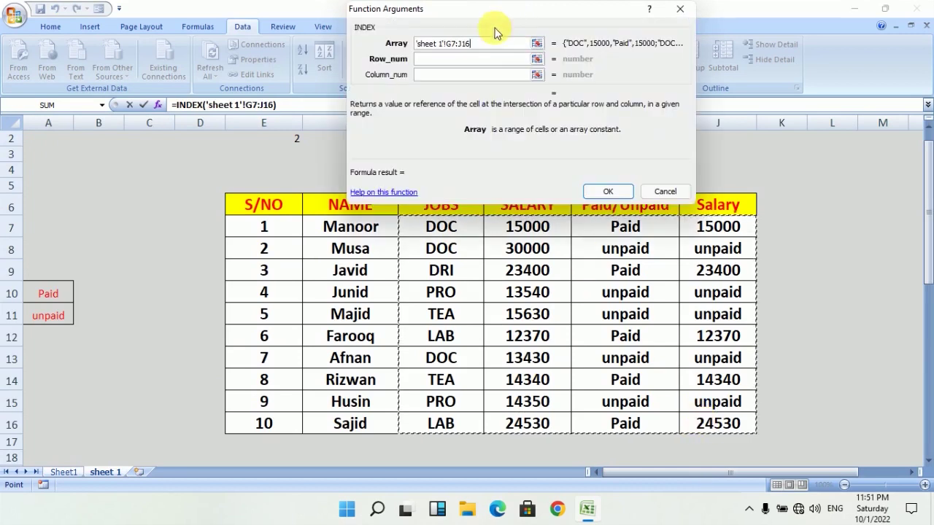
Set row number F22 and column 3, returning unpaid for musa.
click(474, 58)
click(257, 335)
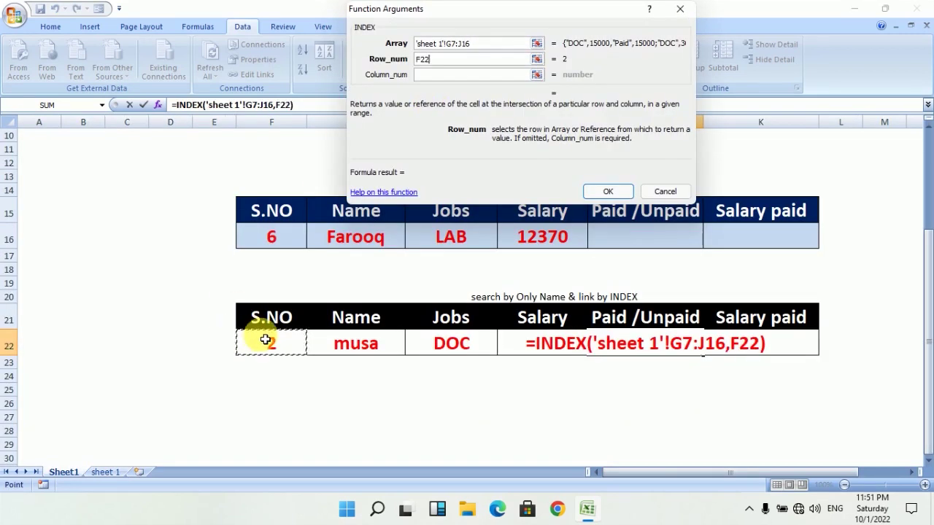
click(448, 76)
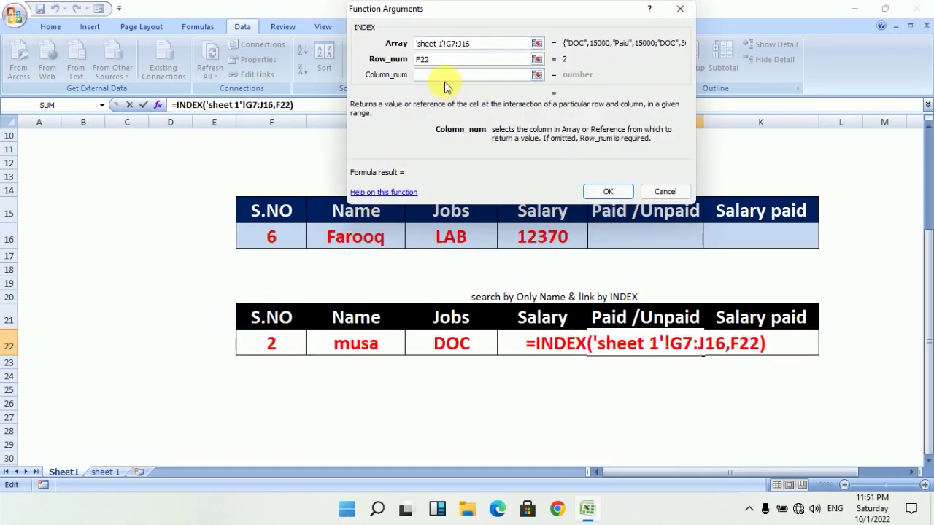
text(3)
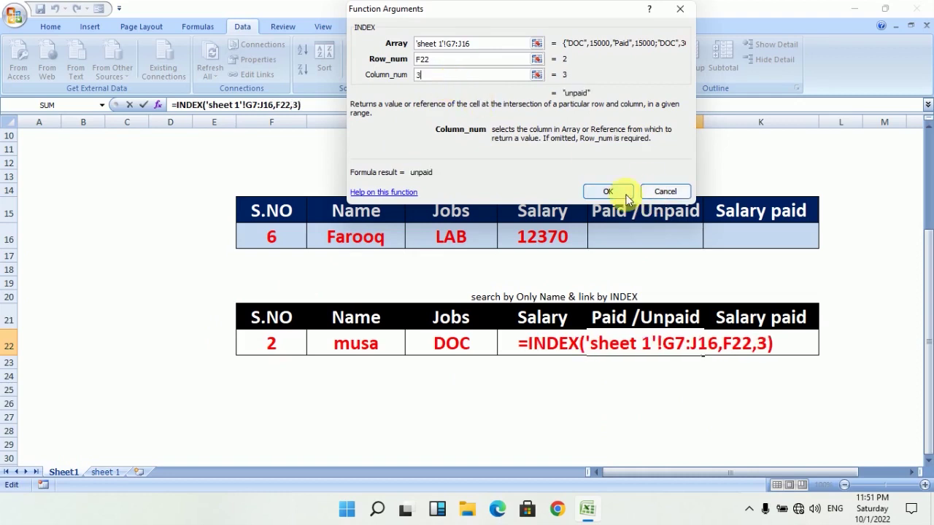
click(607, 191)
click(692, 390)
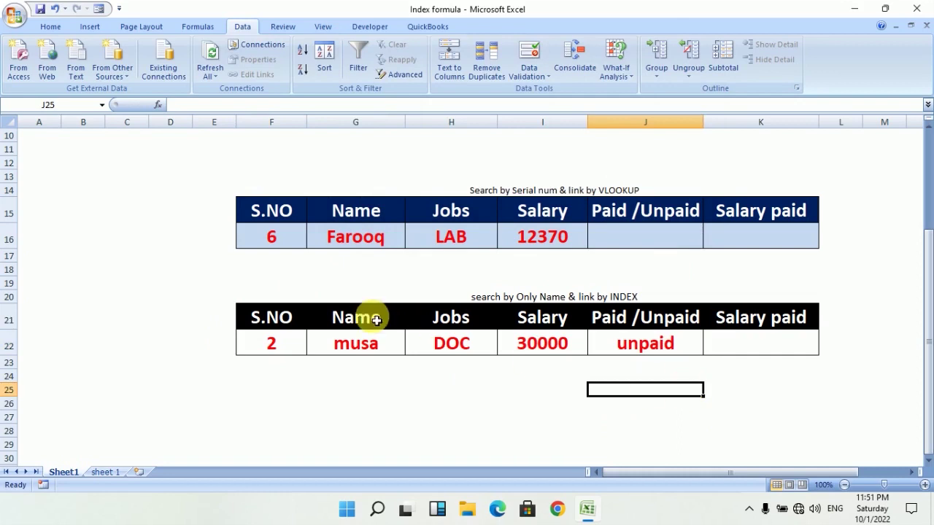
click(334, 343)
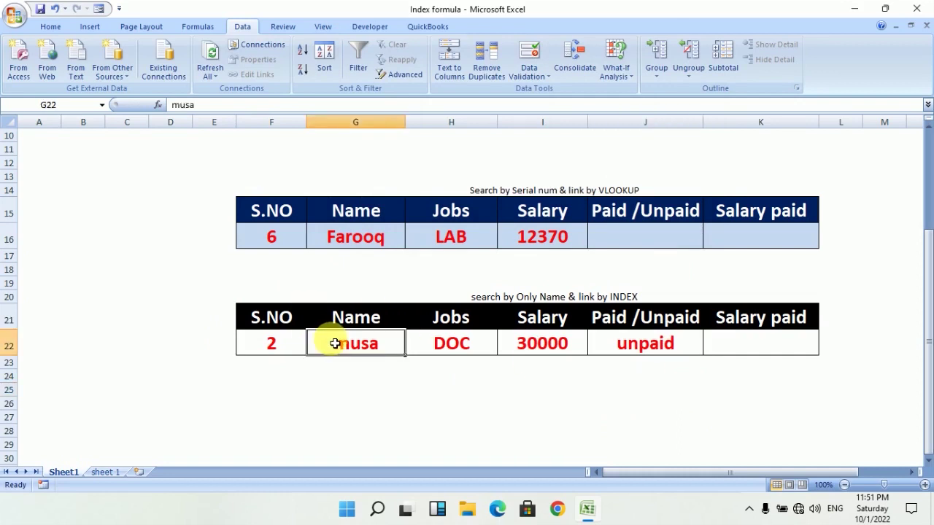
Change the searched name in G22 to afnan.
text(afan)
key(BackSpace)
key(BackSpace)
text(nan)
key(Return)
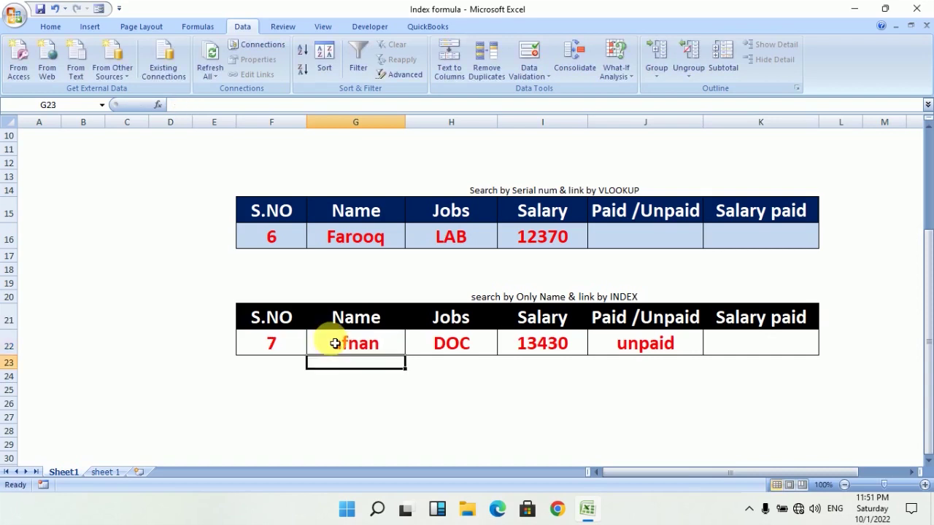
Select the S.NO and Jobs-to-Salary paid cells to review afnan's results: 7, DOC, 13430, unpaid.
click(335, 344)
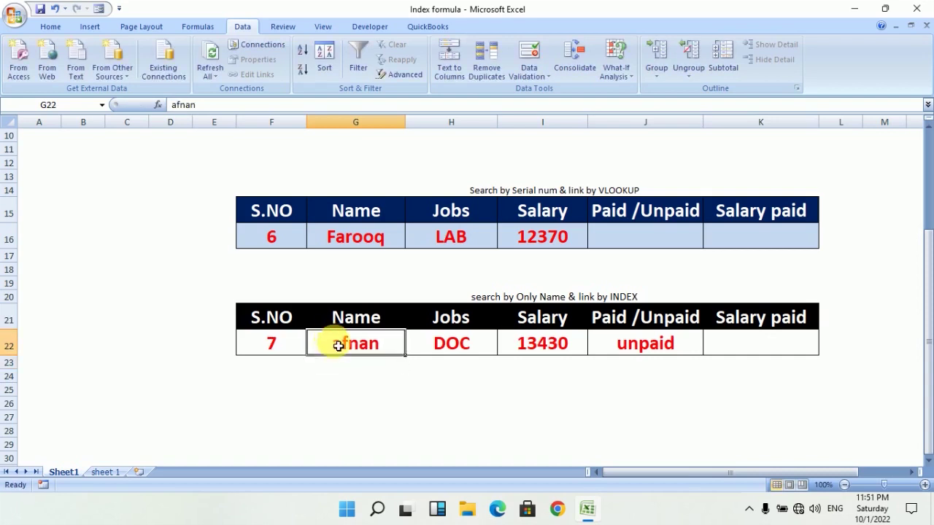
drag(350, 394, 337, 348)
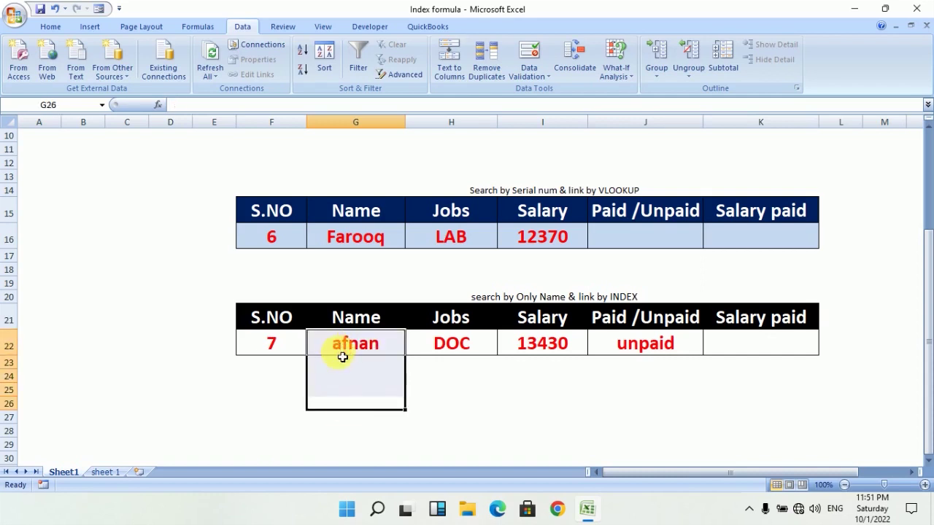
click(275, 340)
drag(250, 396, 267, 333)
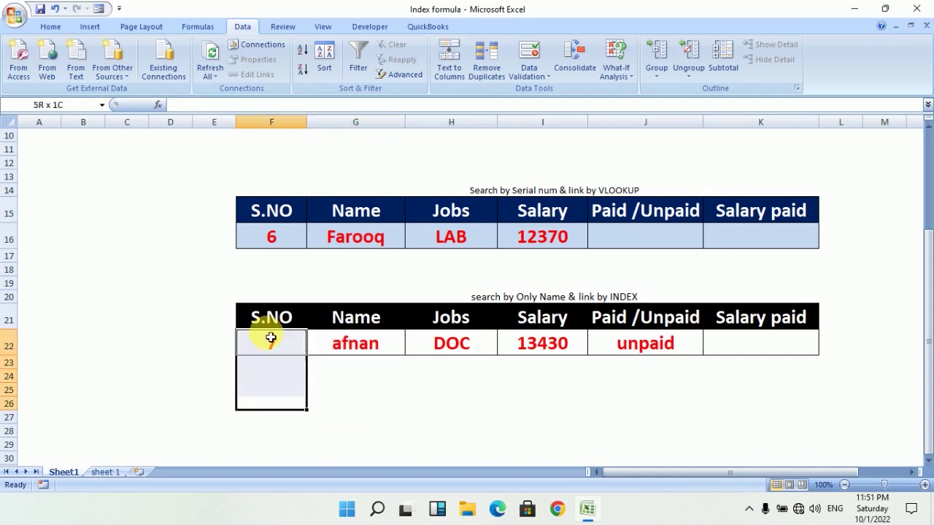
drag(423, 346, 794, 367)
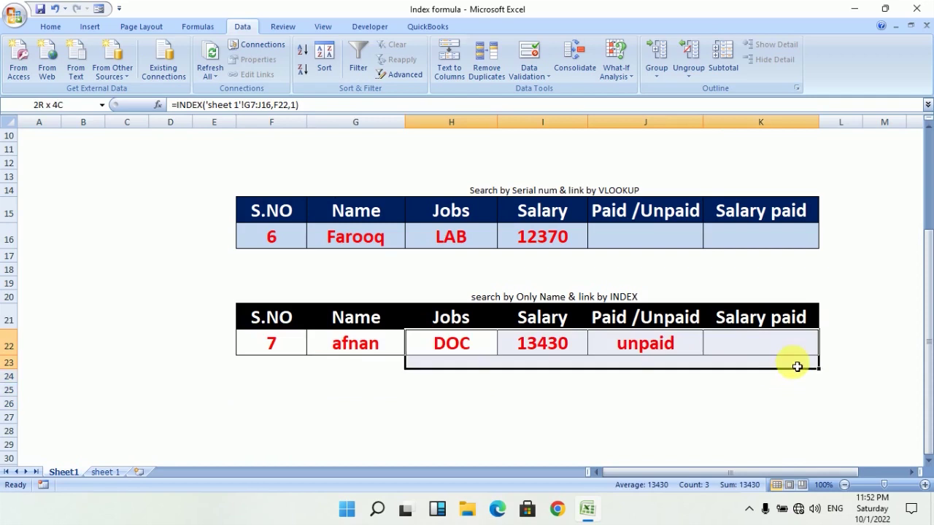
click(270, 344)
drag(430, 345, 805, 369)
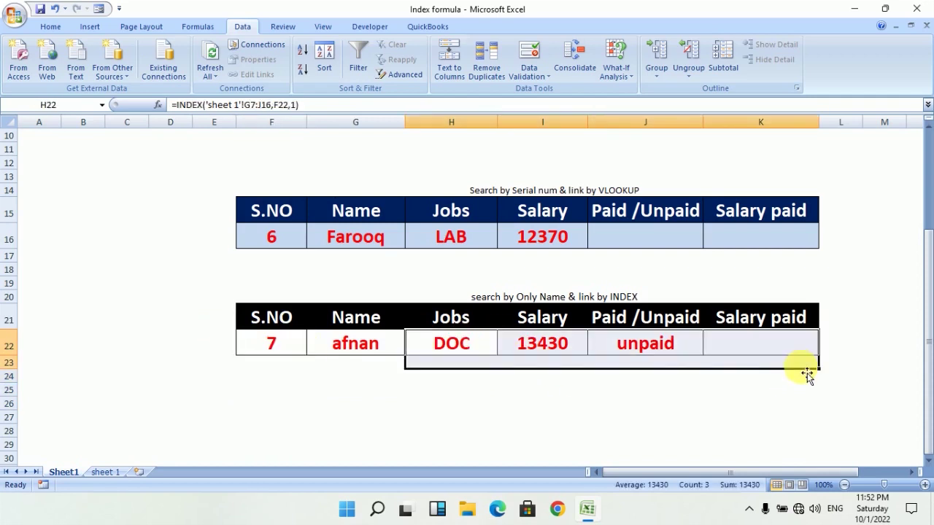